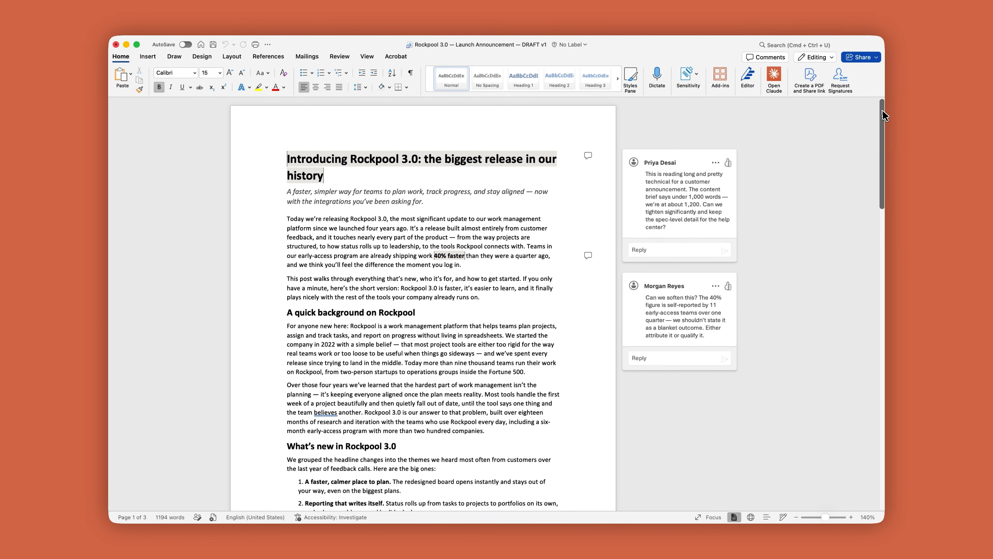
# Step: Open the Claude assistant and ask it to summarize the document's open comments, who is asking for what, and whether any conflict
pyautogui.moveTo(883, 111); pyautogui.dragTo(881, 388)
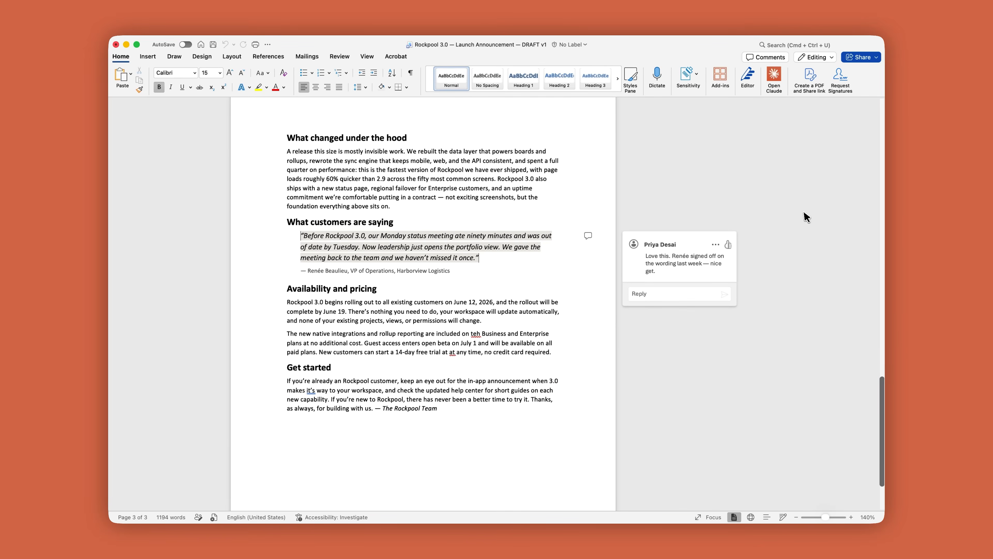
pyautogui.click(779, 83)
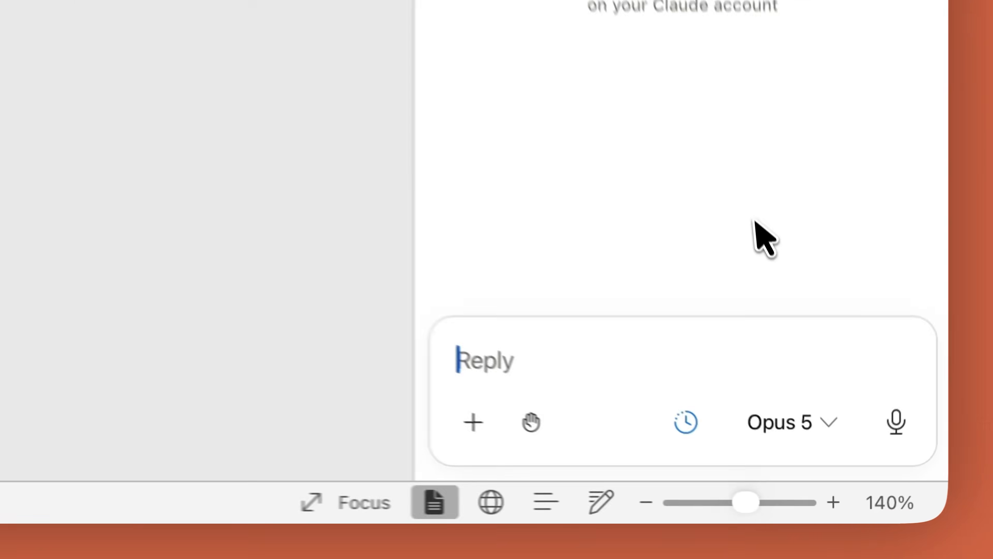
pyautogui.write('Summarize the')
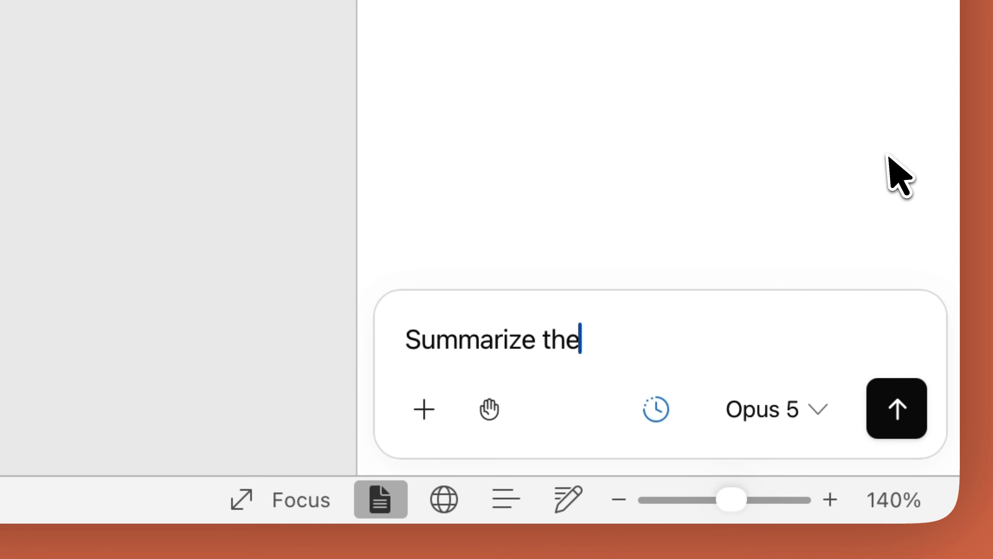
pyautogui.write(' open comments in this document. W')
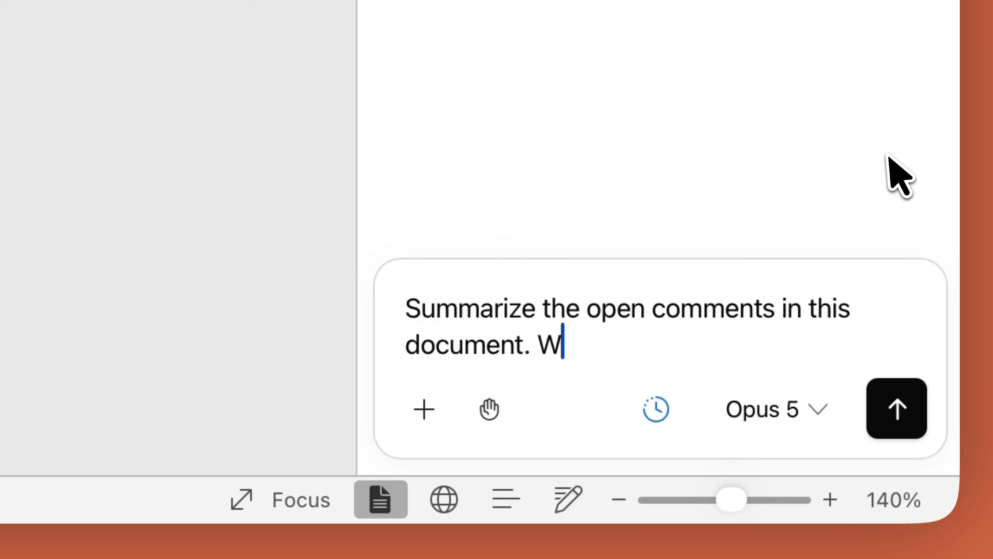
pyautogui.write('ho’s asking for what, and do any of them conflict with each other?')
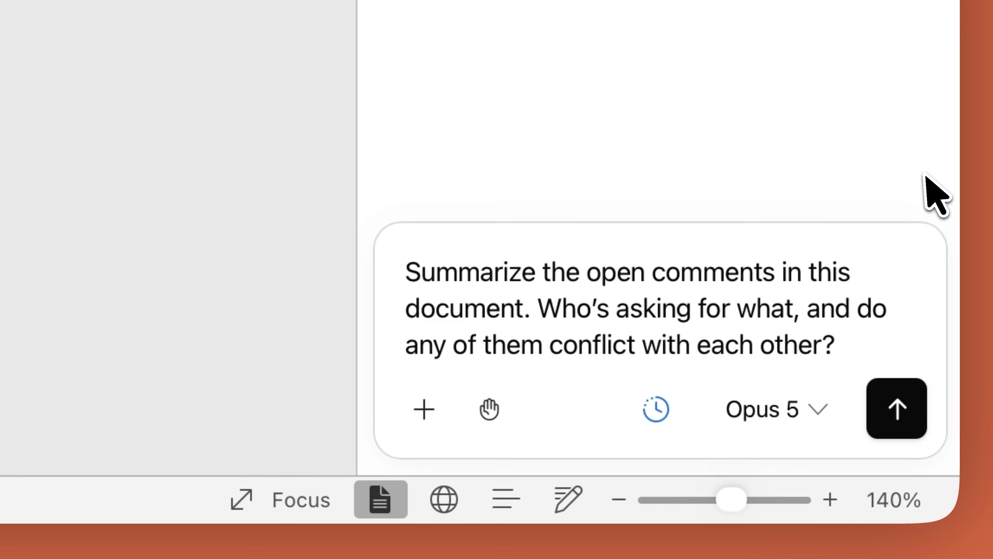
pyautogui.click(915, 425)
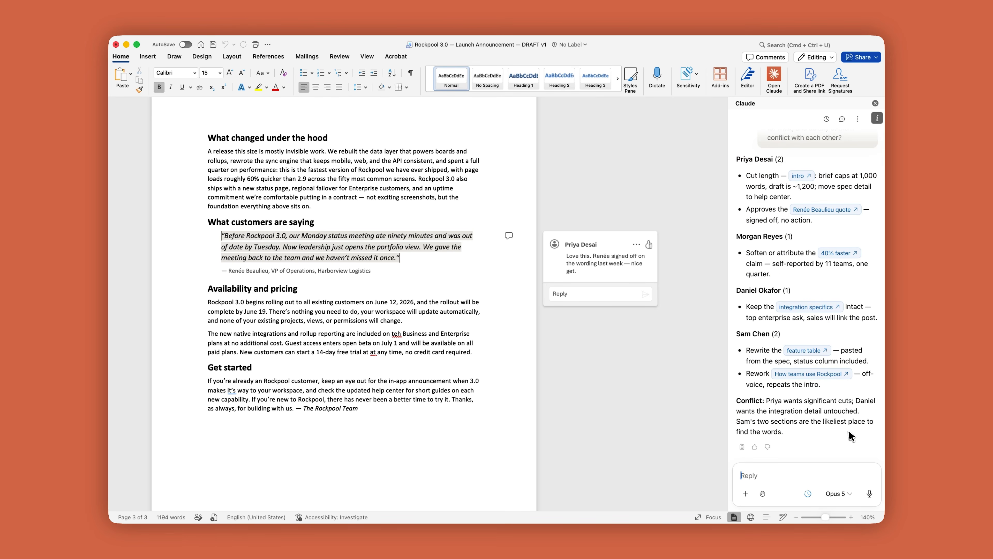
# Step: View the "How teams use Rockpool" and "integration specifics" passages cited in the comment summary, and clear the selection attached to the prompt
pyautogui.click(843, 378)
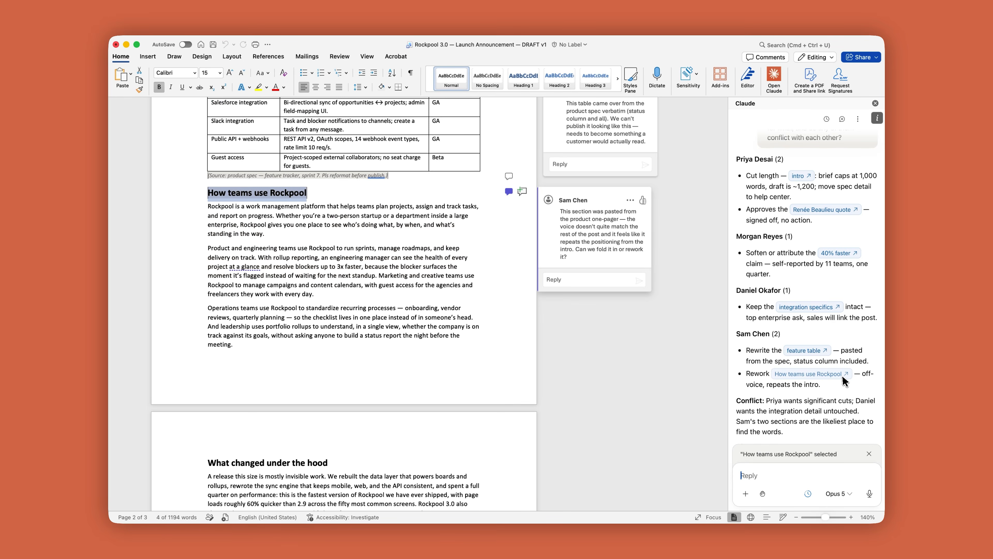
pyautogui.click(838, 309)
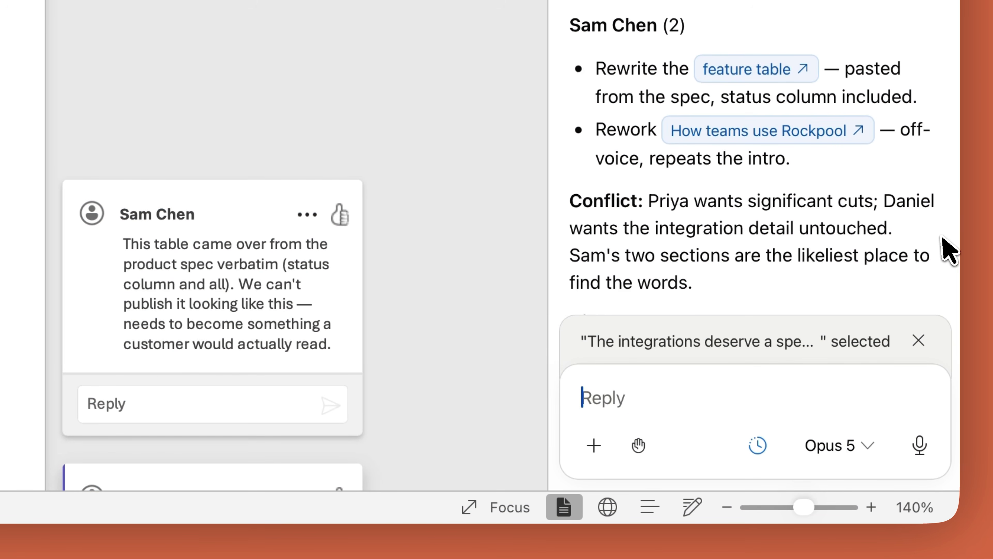
pyautogui.click(918, 340)
# Step: Have Claude turn on Track Changes and keep it on for everything it does in this document, allowing the change once
pyautogui.write('Turn on Track Changes, a')
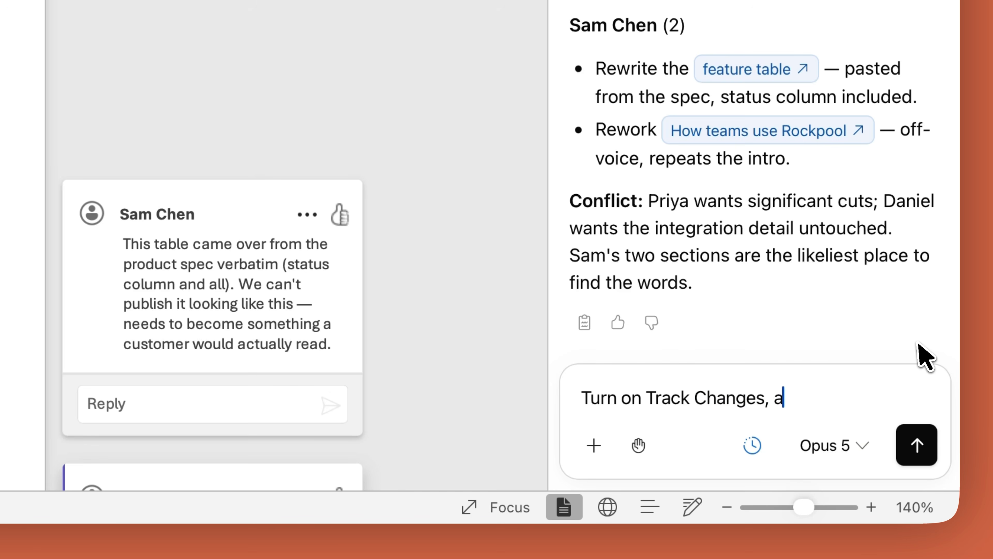
pyautogui.write('everything you do in this document.')
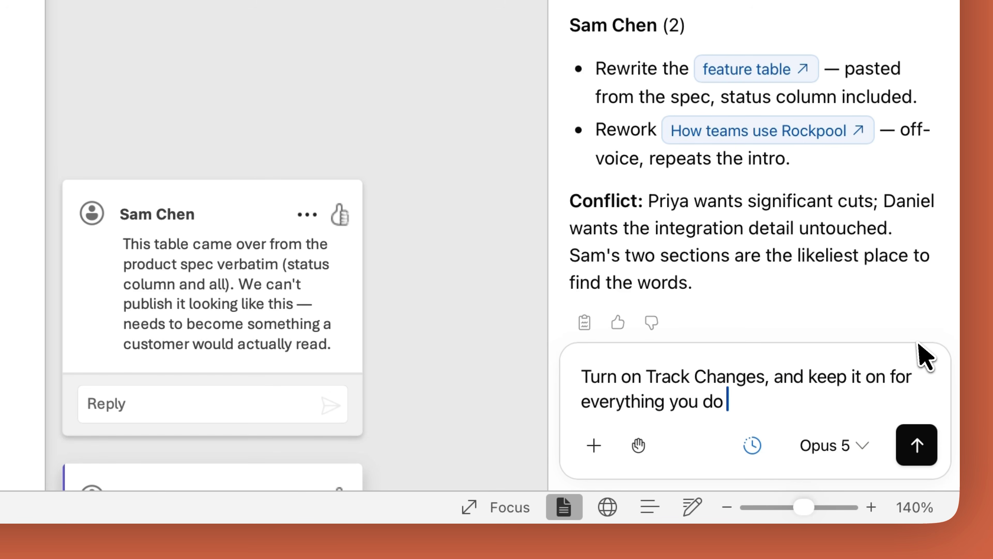
pyautogui.click(933, 450)
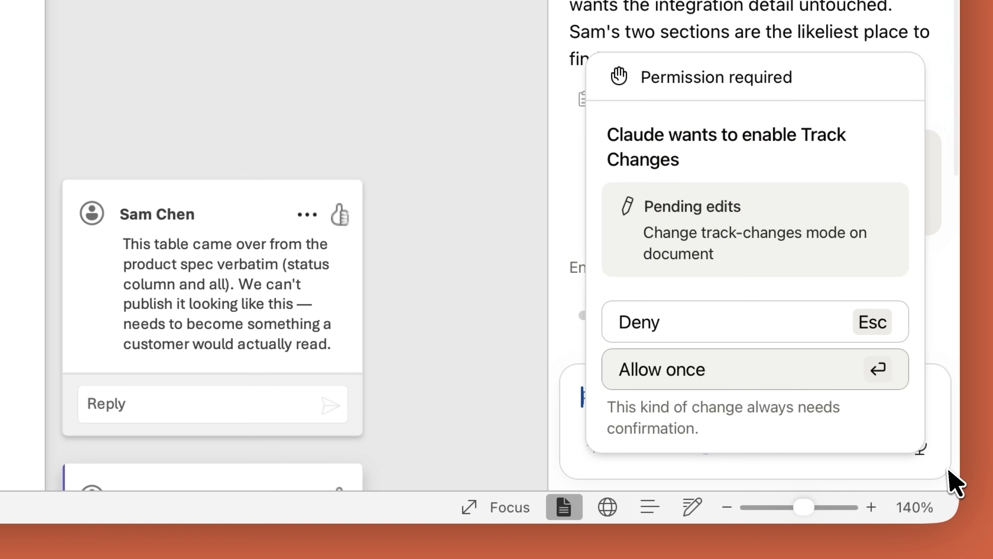
pyautogui.click(757, 377)
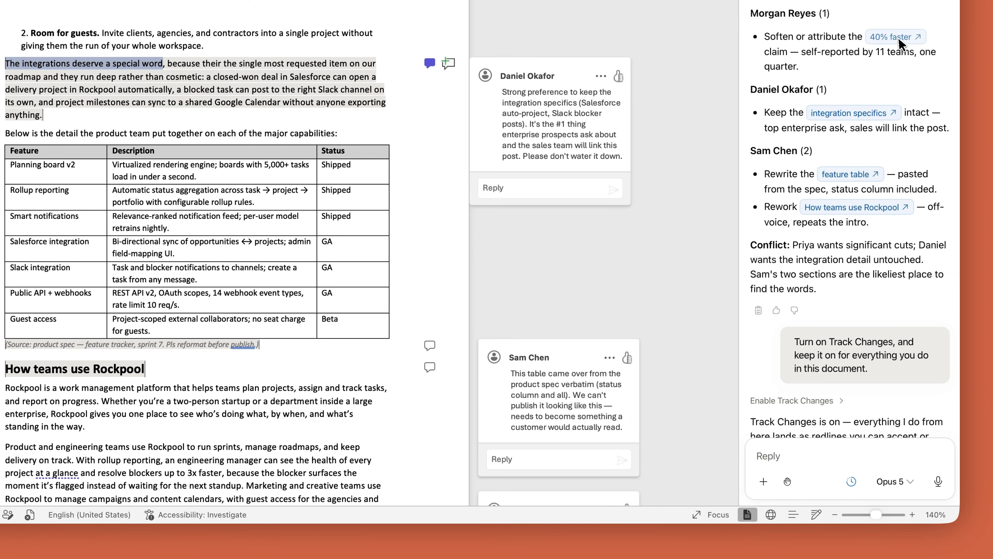
# Step: Select the commented "40% faster" claim and ask Claude to check all performance and speed claims against Box's Rockpool 3.0 Early Access results doc, fixing mismatches
pyautogui.click(899, 36)
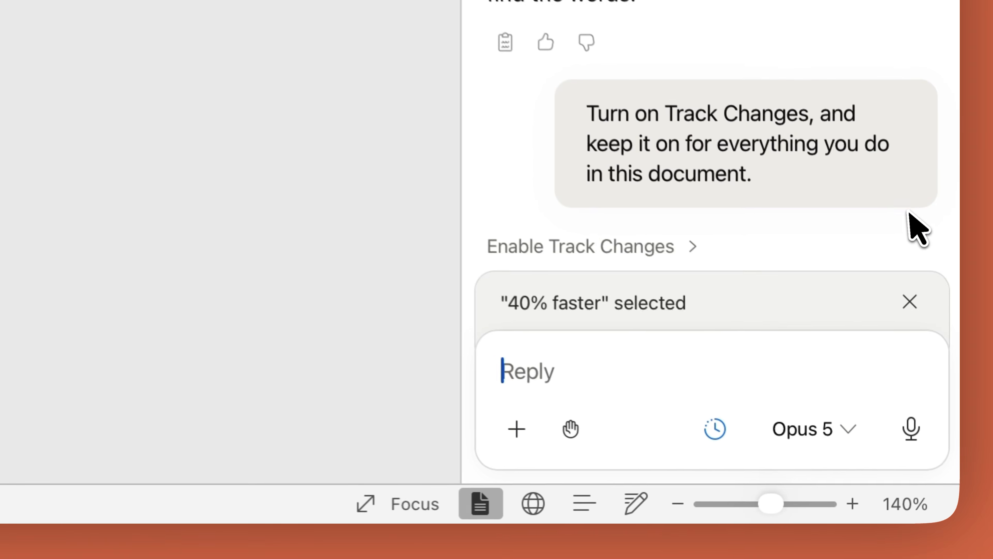
pyautogui.write("Let's look at Morgan's")
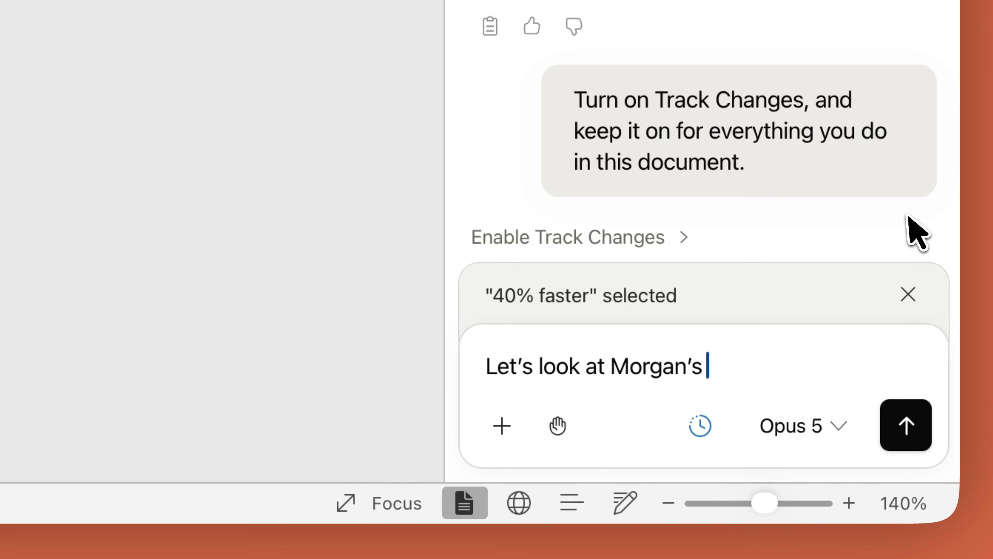
pyautogui.write(' comment. Check Box for the Rockpool')
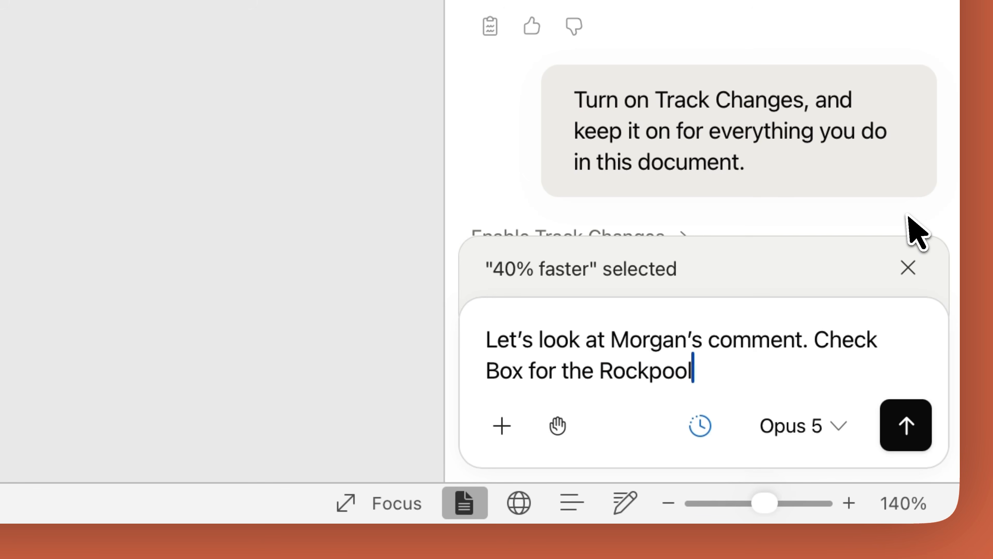
pyautogui.write(' 3.0 Early Access results doc ')
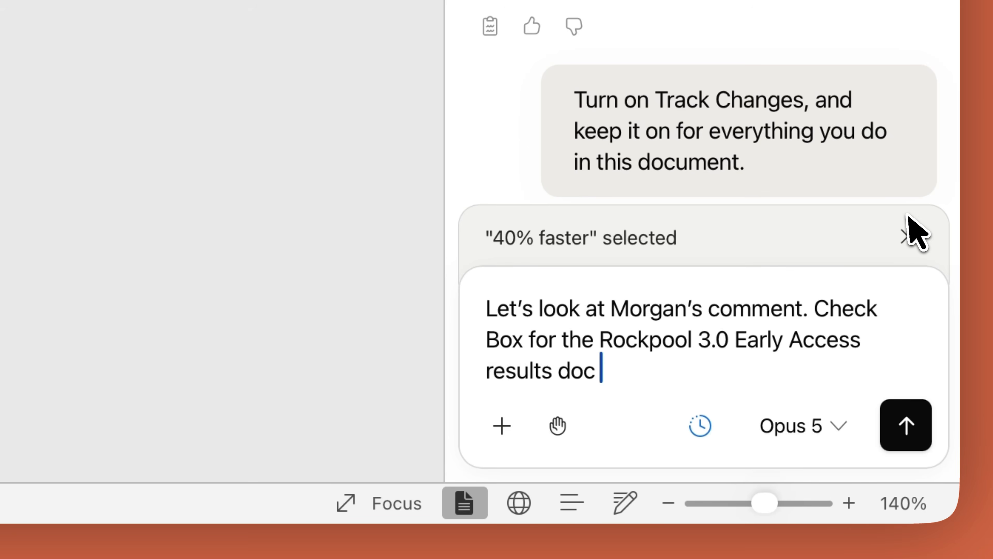
pyautogui.write('and compare every performance and speed')
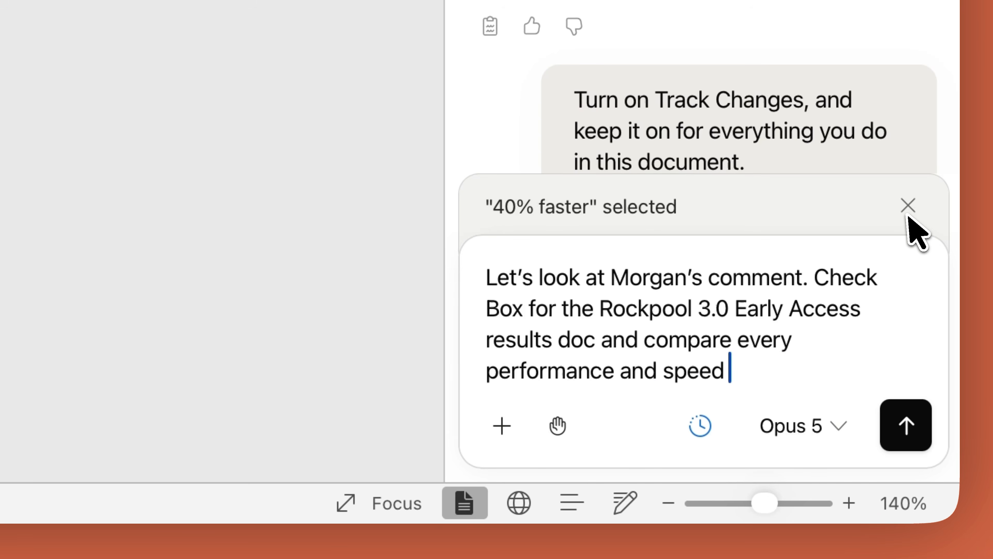
pyautogui.write(' claim in this post against it. Fix any that don’t match the doc.')
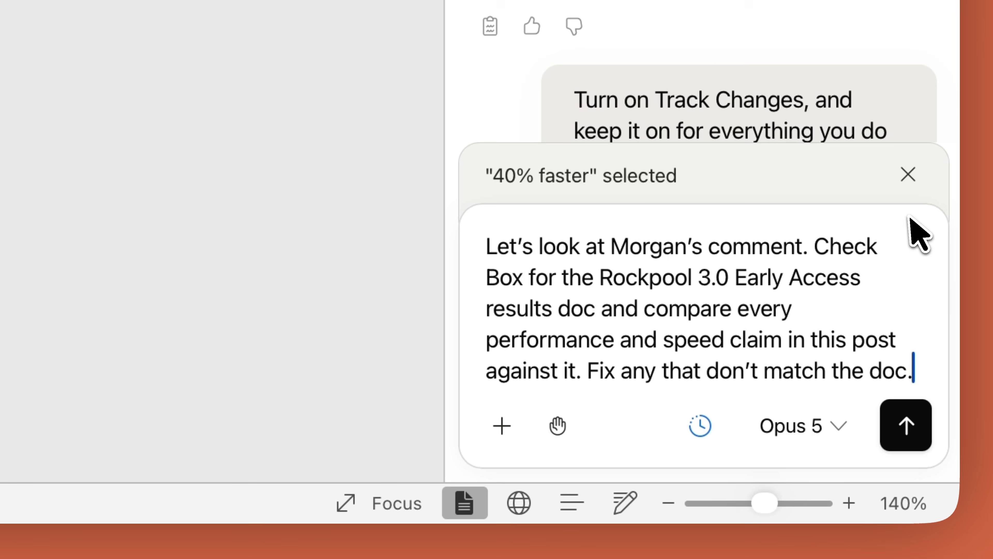
pyautogui.click(919, 442)
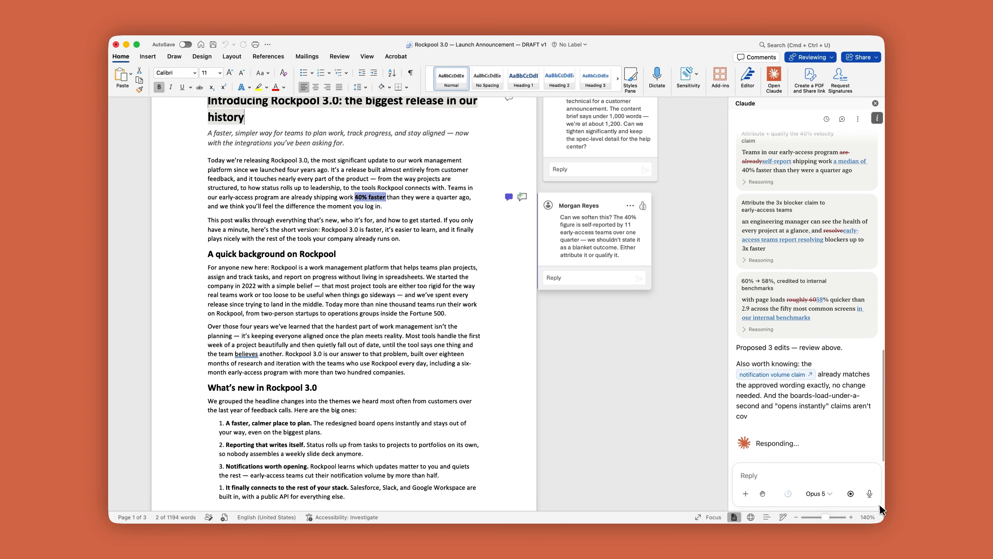
# Step: Apply all three suggested corrections to the performance claims and review the document down to the "What's new in Rockpool 3.0" section
pyautogui.scroll(5, 853, 463)
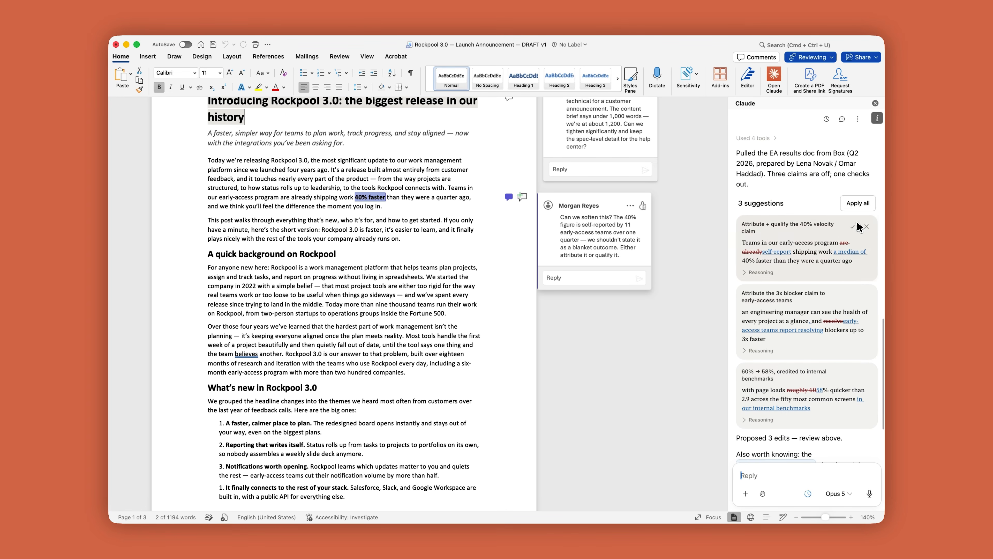
pyautogui.click(859, 203)
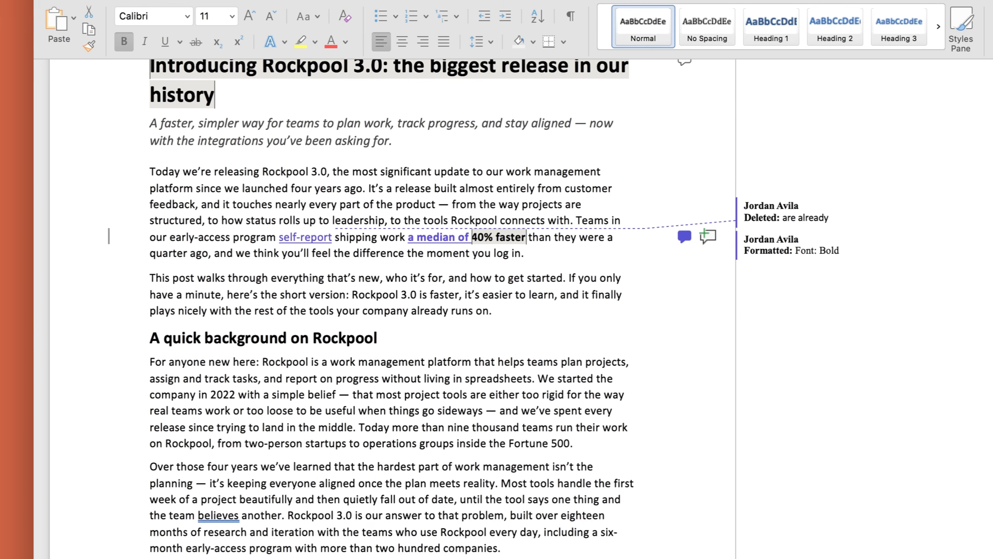
pyautogui.scroll(-15, 808, 411)
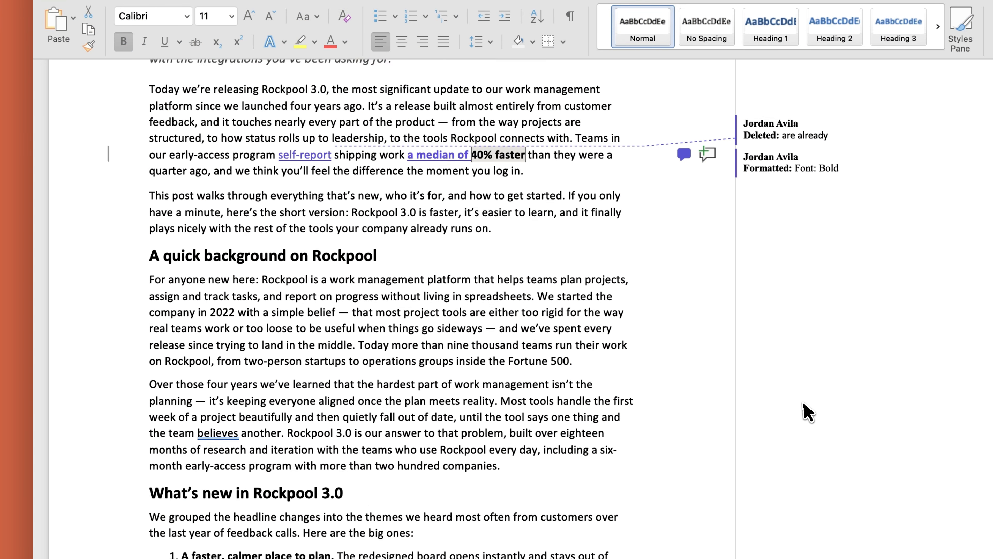
pyautogui.scroll(-6, 808, 411)
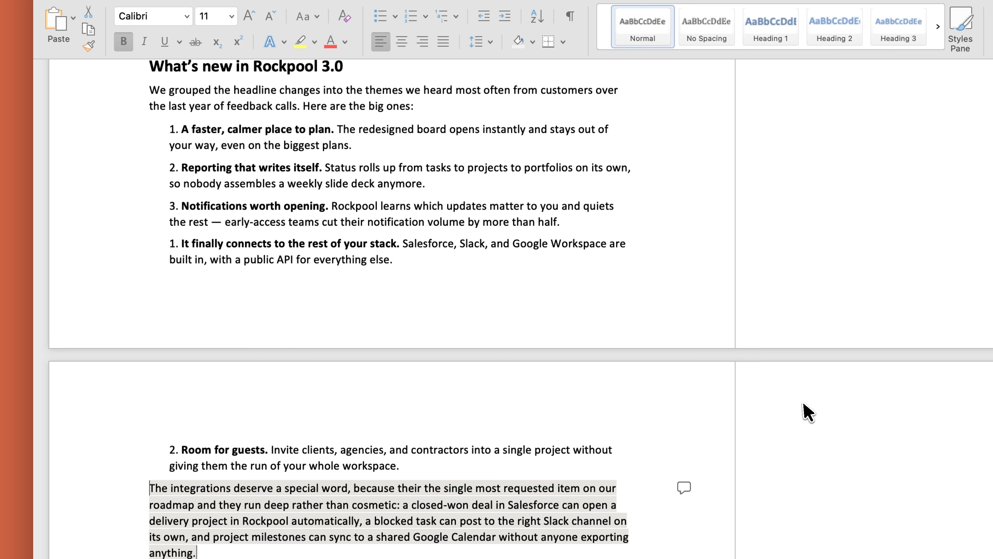
# Step: Ask Claude to renumber the 'What's new' feature list 1-5 and replace the feature table with bullets under 20 words, without status, changing nothing else
pyautogui.click(828, 527)
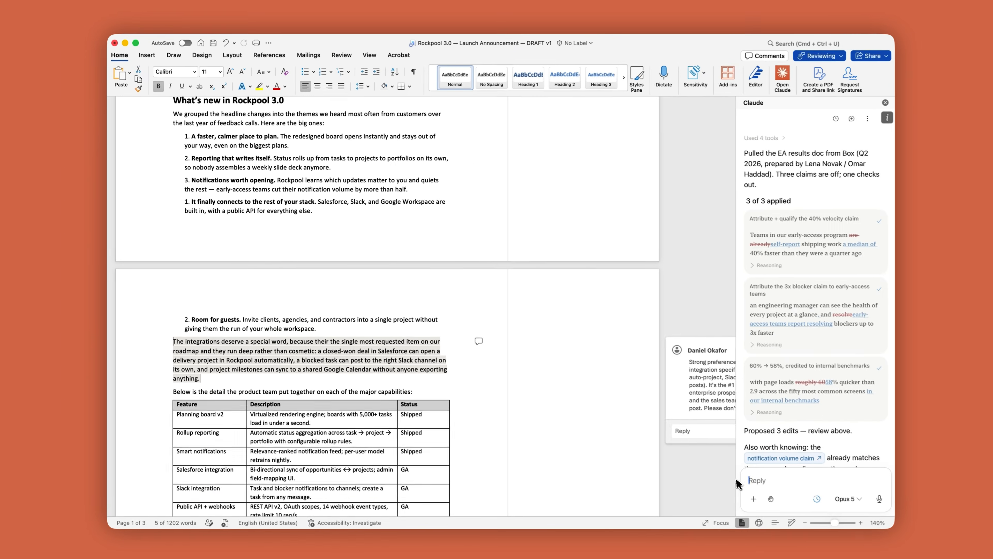
pyautogui.write("Let's clean up the ‘What's")
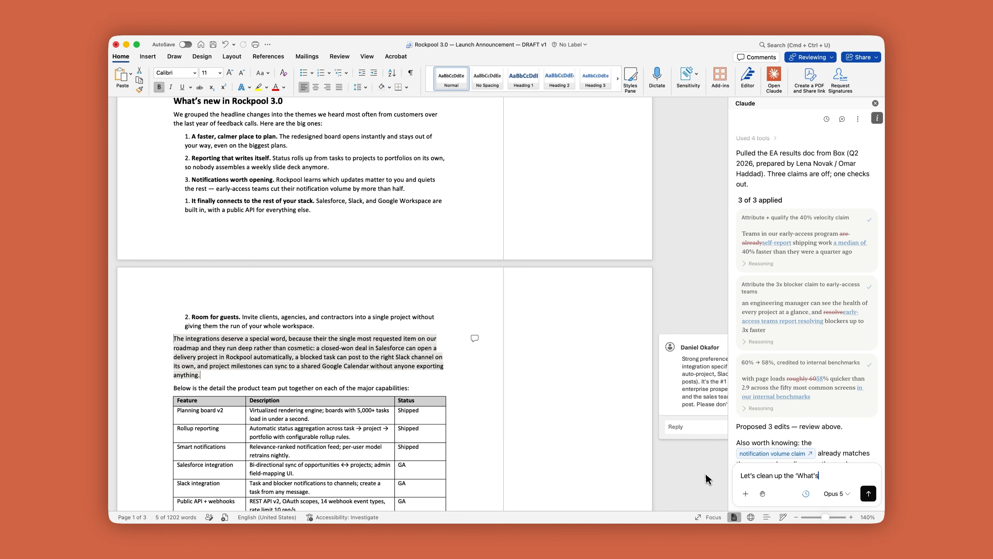
pyautogui.write('x the numbering on the feature list so it run')
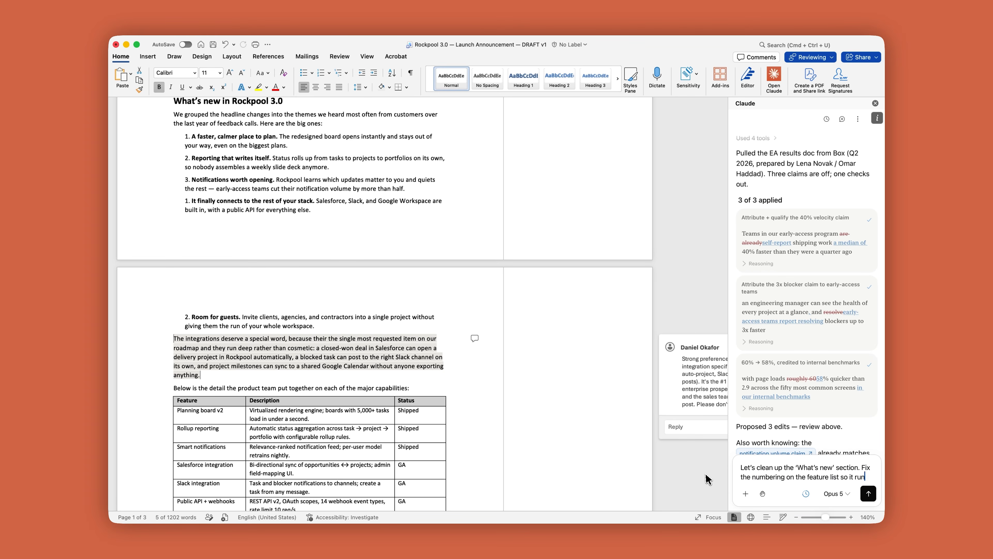
pyautogui.write('s 1-5. Turn the feature table into a')
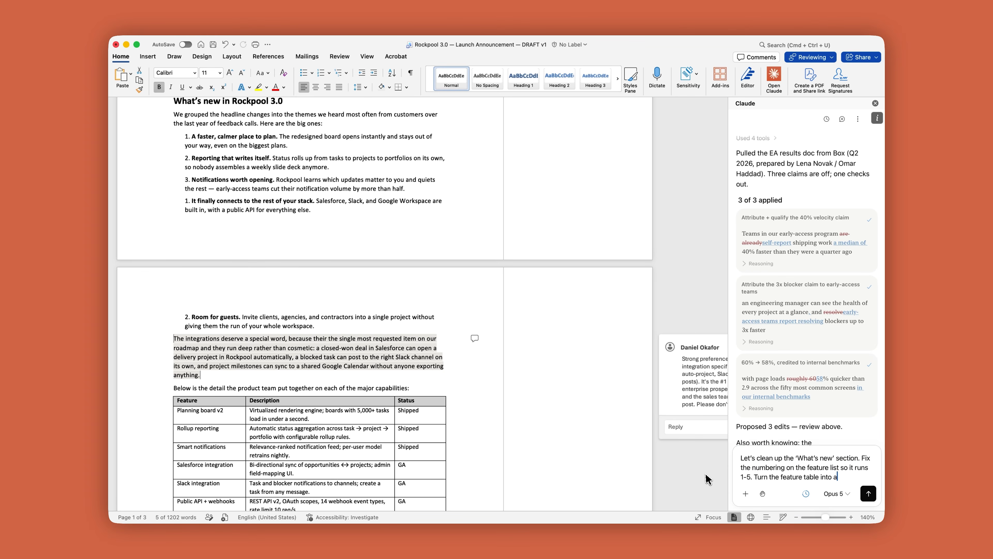
pyautogui.write(' bulleted list and keep each unde')
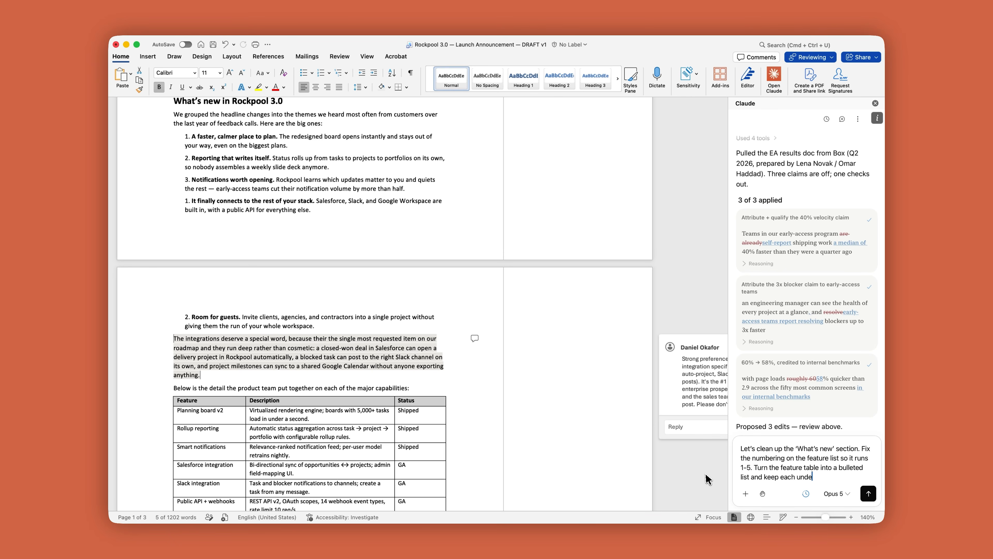
pyautogui.write(' Drop the status col')
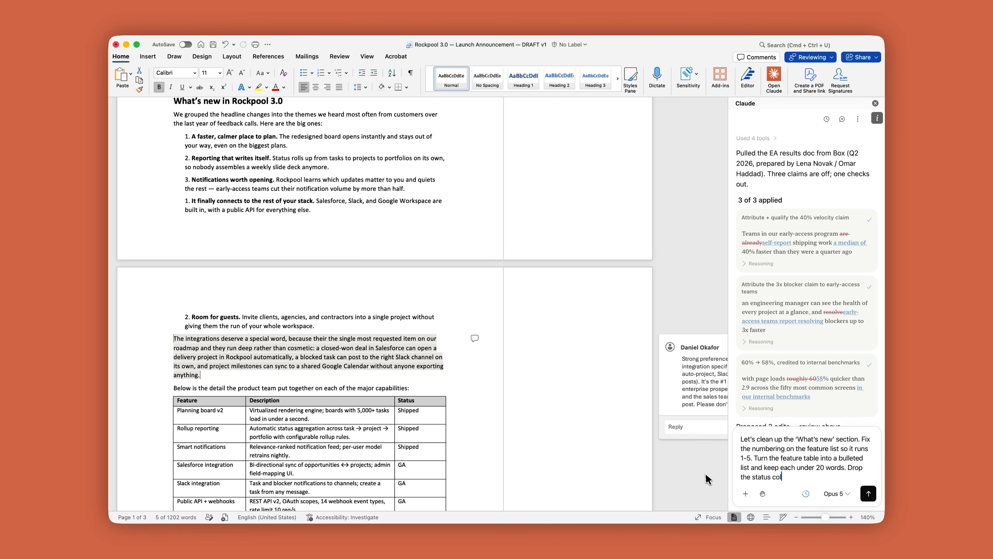
pyautogui.write('ble once the bullets ar')
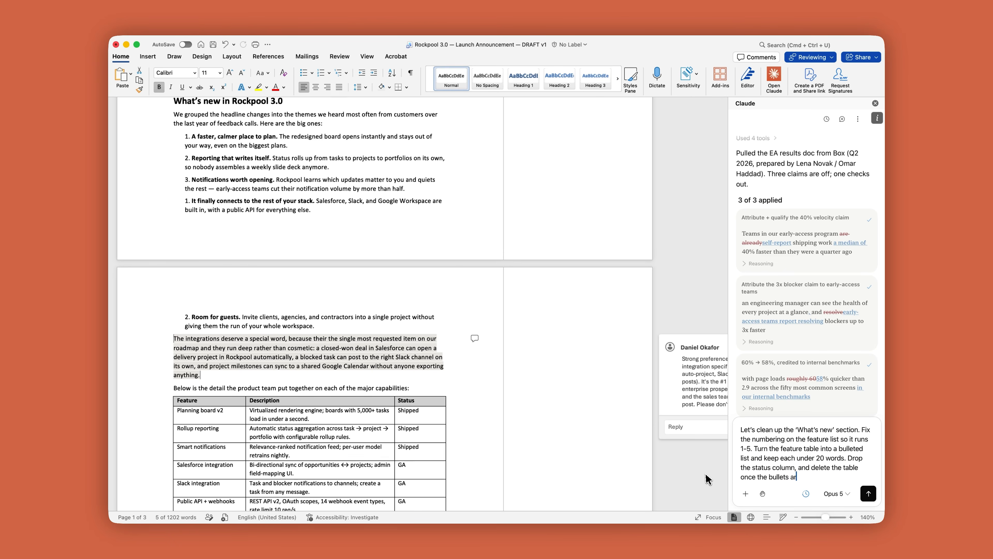
pyautogui.write(' anything')
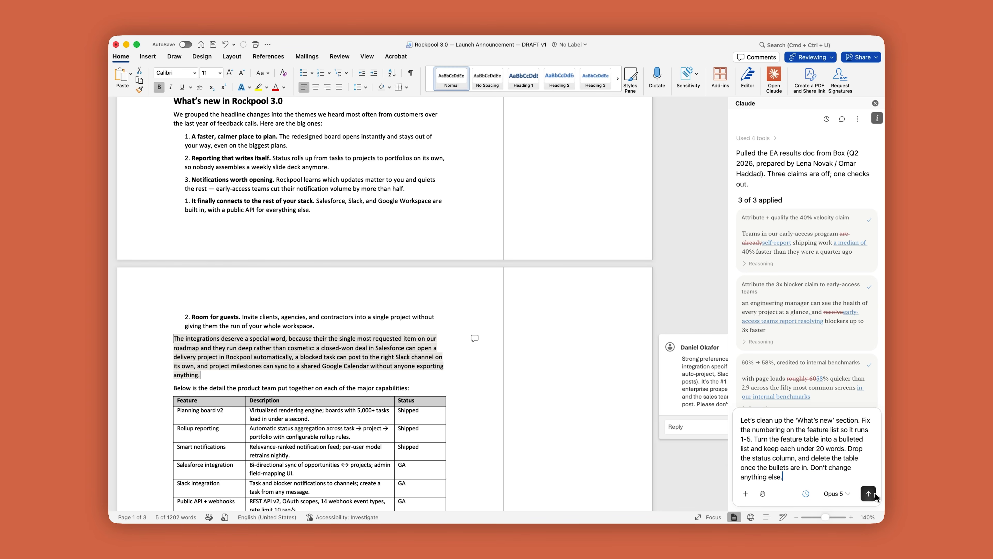
pyautogui.write(' else.')
pyautogui.click(875, 497)
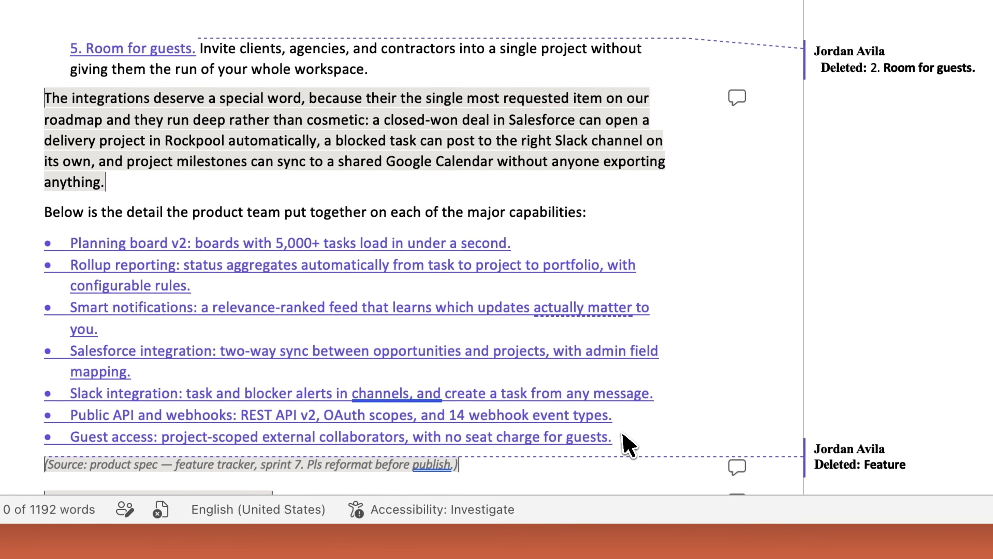
# Step: Select the seven feature bullets and ask Claude to rewrite them in customer language, leading with reader benefits and dropping version numbers and internal feature names
pyautogui.moveTo(623, 438); pyautogui.dragTo(55, 239)
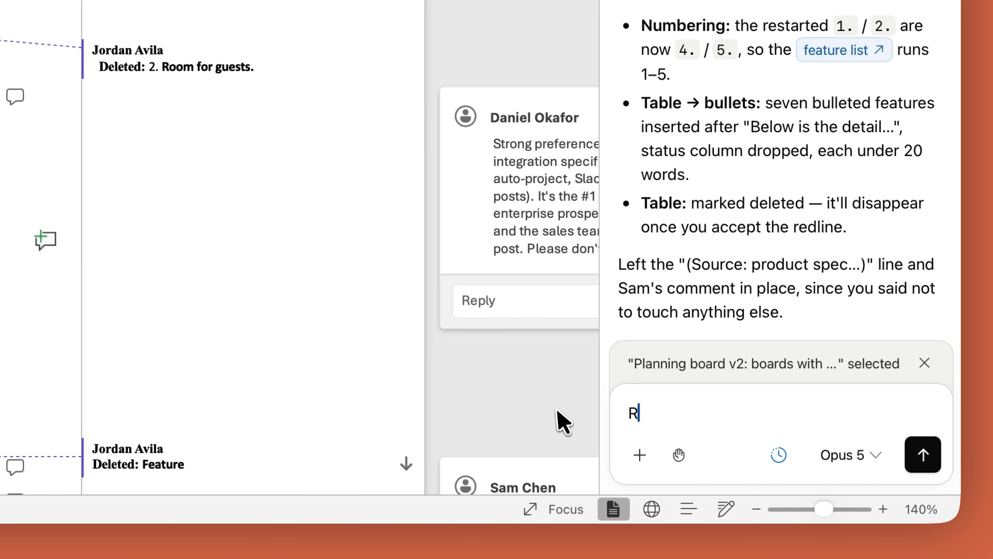
pyautogui.write('ewrite these in customer language. Lead')
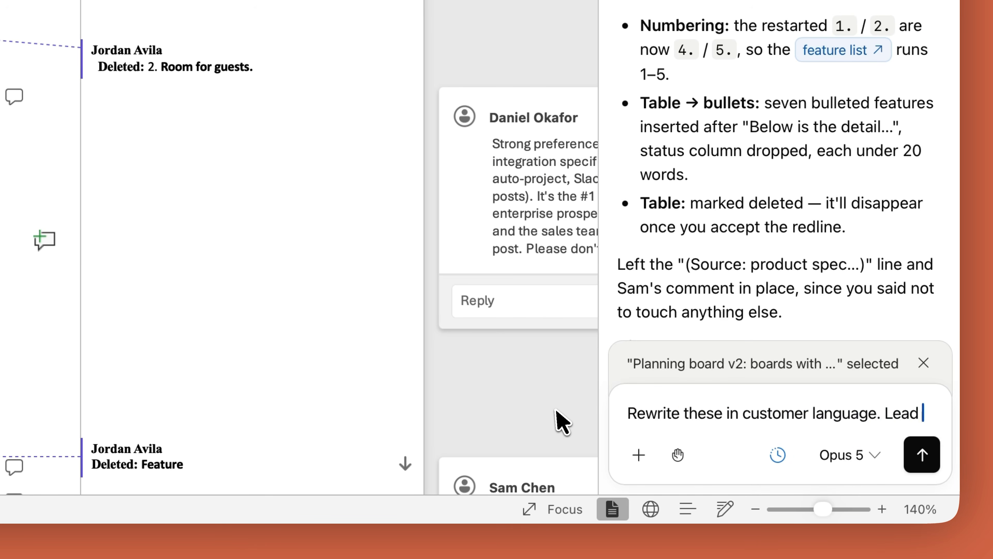
pyautogui.write('with what the reader gets. Drop the versi')
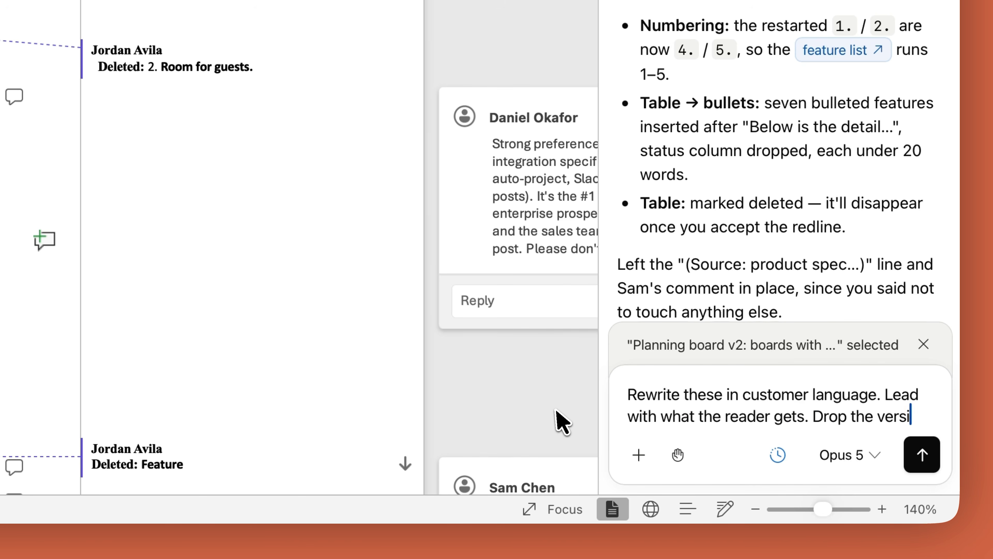
pyautogui.write('on numbers and internal featu')
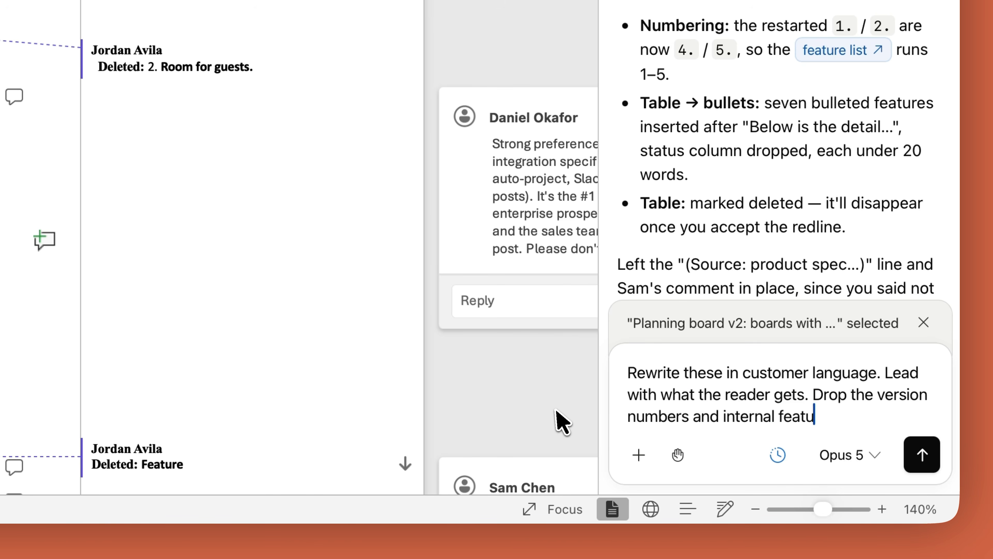
pyautogui.write('s.')
pyautogui.click(922, 455)
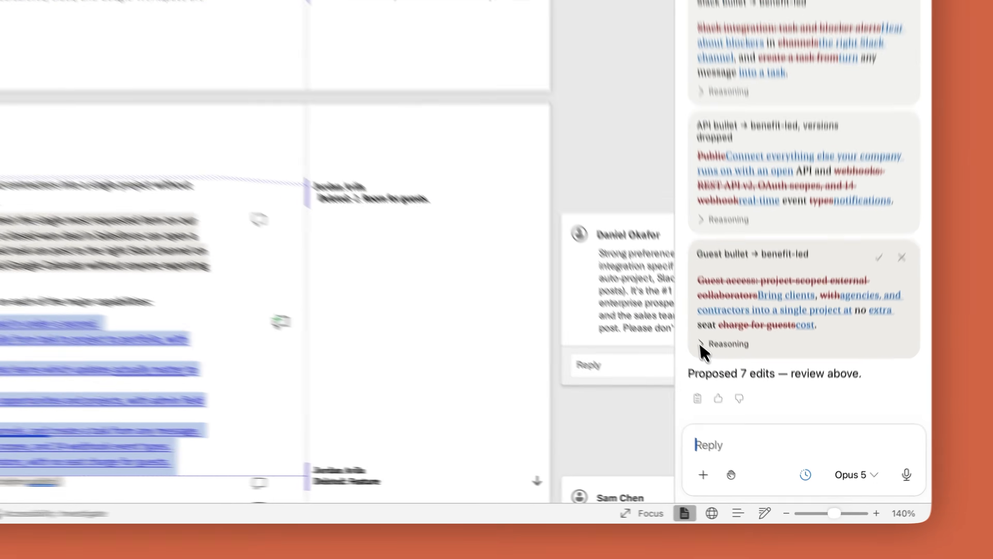
# Step: Check the reasoning for the guest bullet suggestion, add "Currently in beta." to its end and accept that edit
pyautogui.click(701, 344)
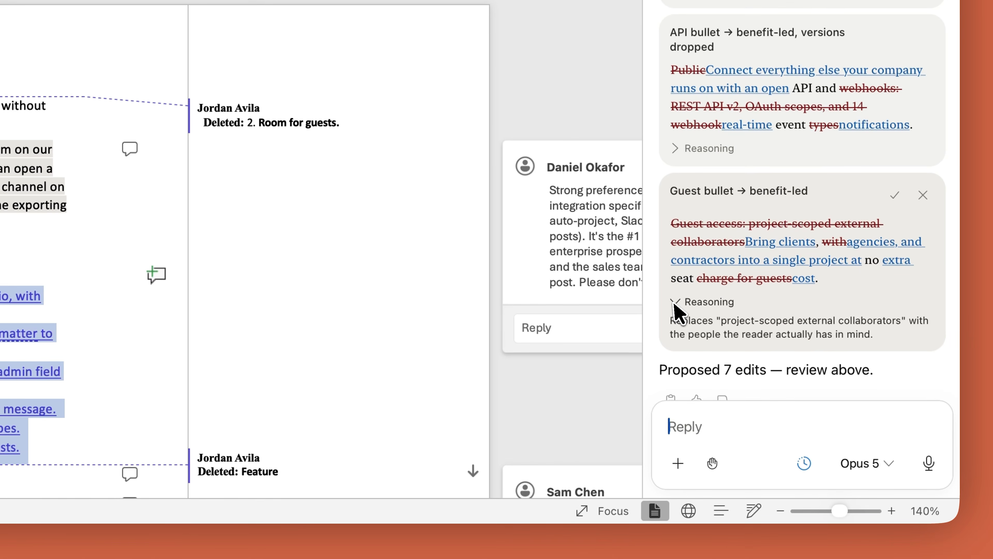
pyautogui.click(836, 282)
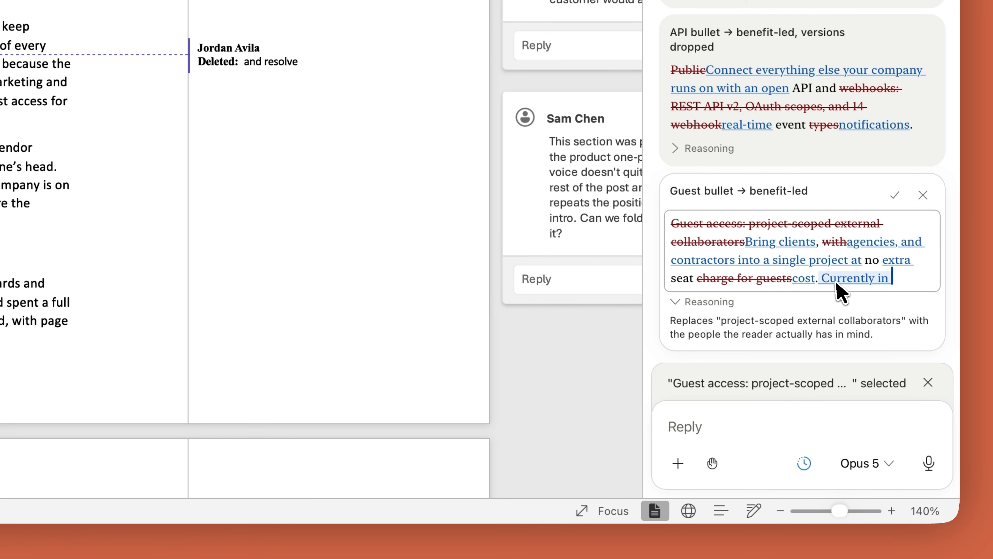
pyautogui.click(895, 194)
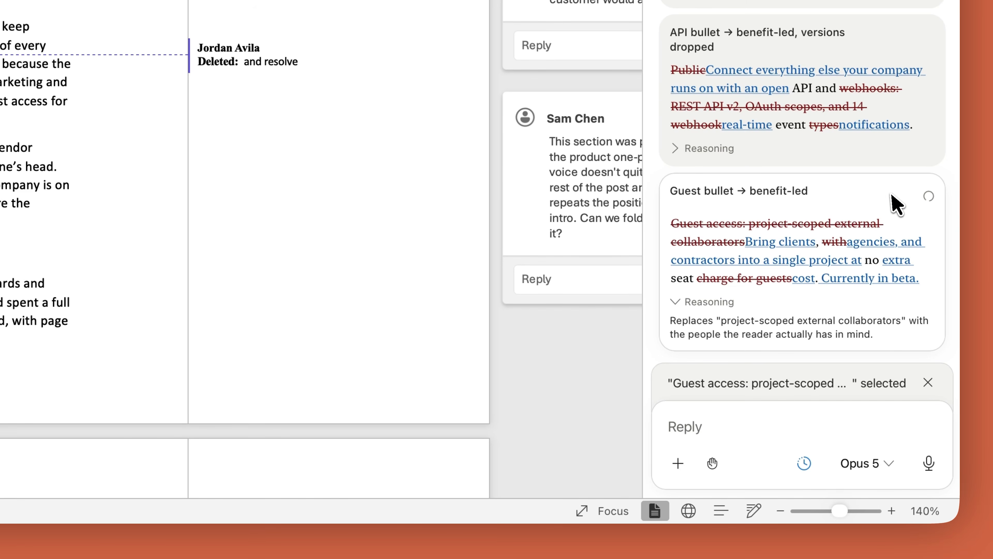
# Step: Clear the attached selection and tell Claude the comments and formatting have been addressed, so it should accept those changes
pyautogui.click(928, 383)
pyautogui.write('We')
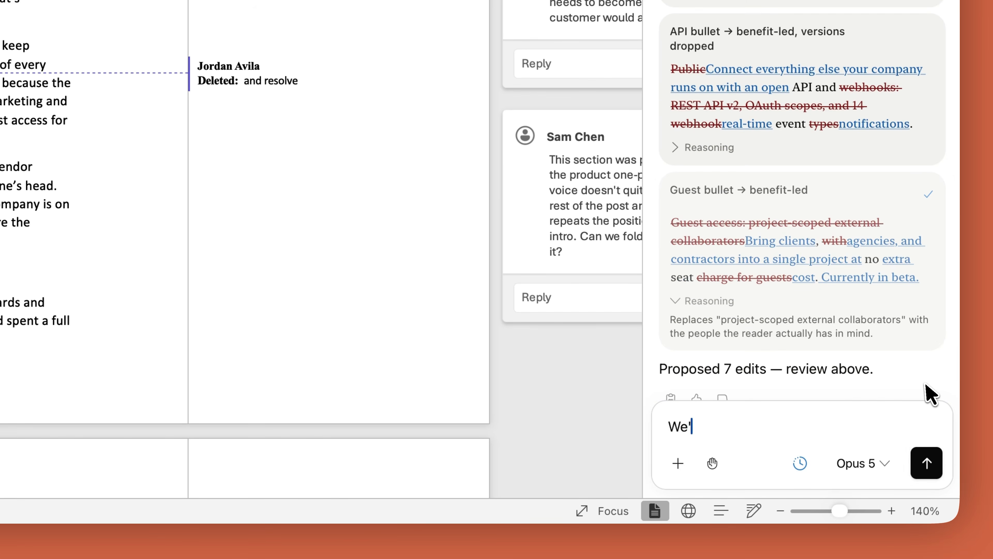
pyautogui.write("'ve addressed the comments and the formatting")
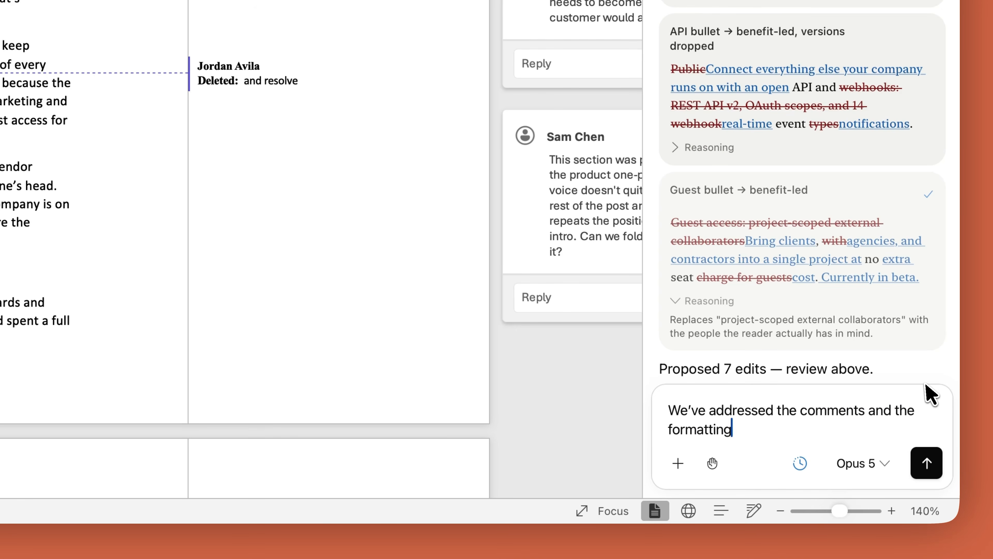
pyautogui.write('. Accept those changes.')
pyautogui.click(940, 467)
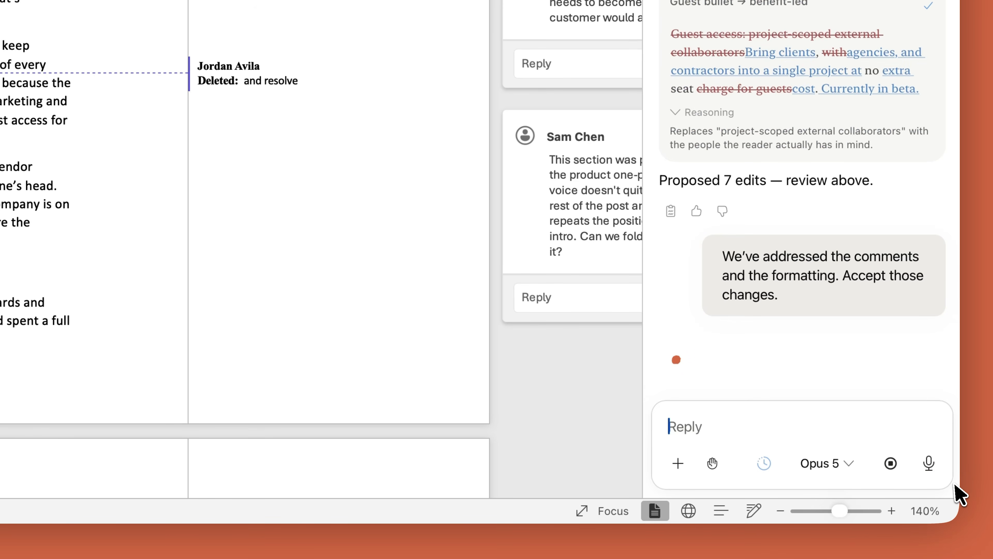
# Step: Ask Claude to trim the post under 1000 words with minimal cuts, starting with the background section and sparing the customer quote and availability dates
pyautogui.click(858, 417)
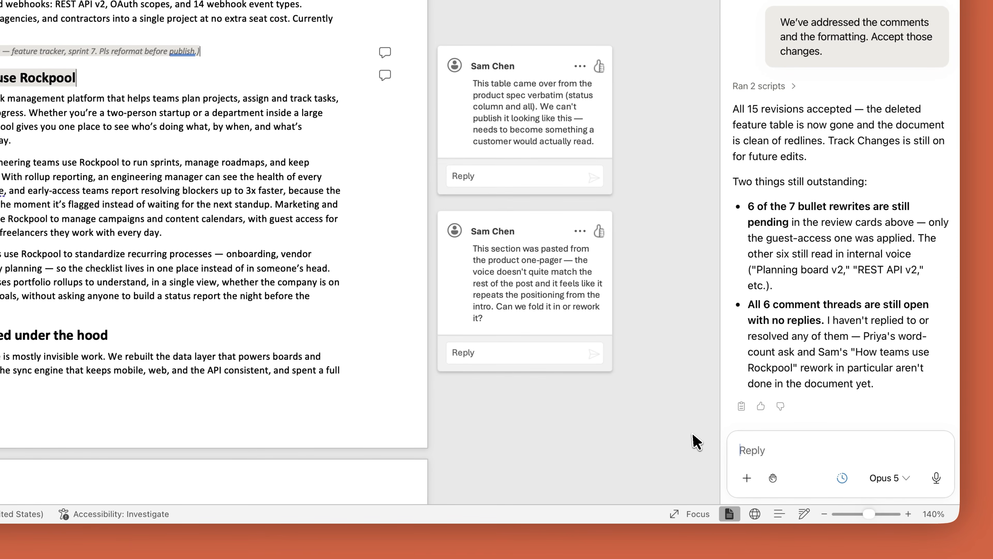
pyautogui.write('We need to get this under 10')
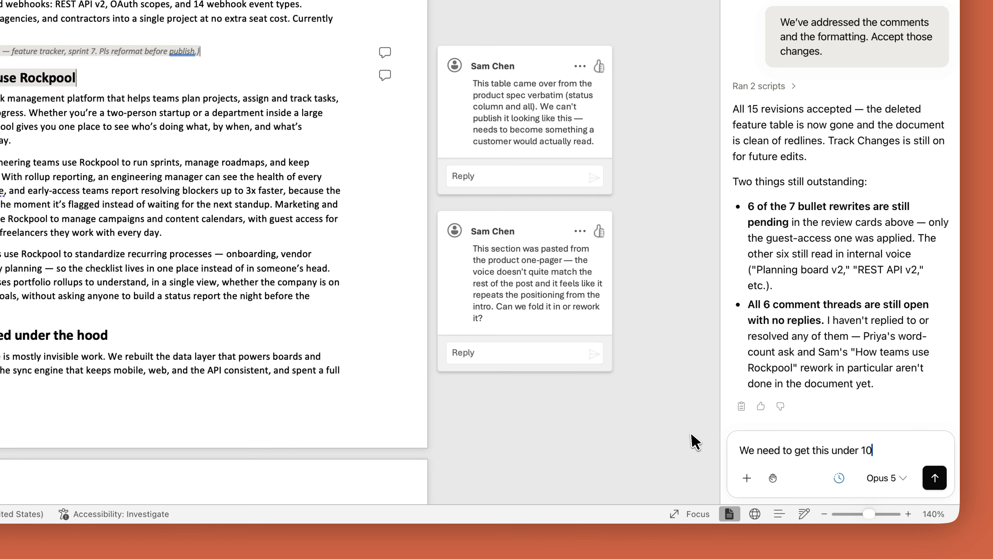
pyautogui.write("don't cut any more than")
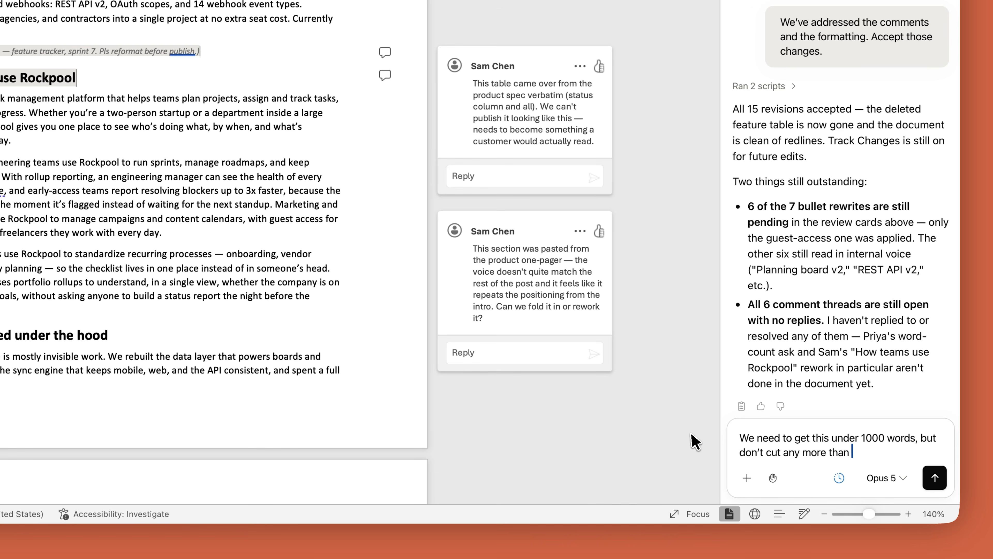
pyautogui.write(" Don't touch the custo")
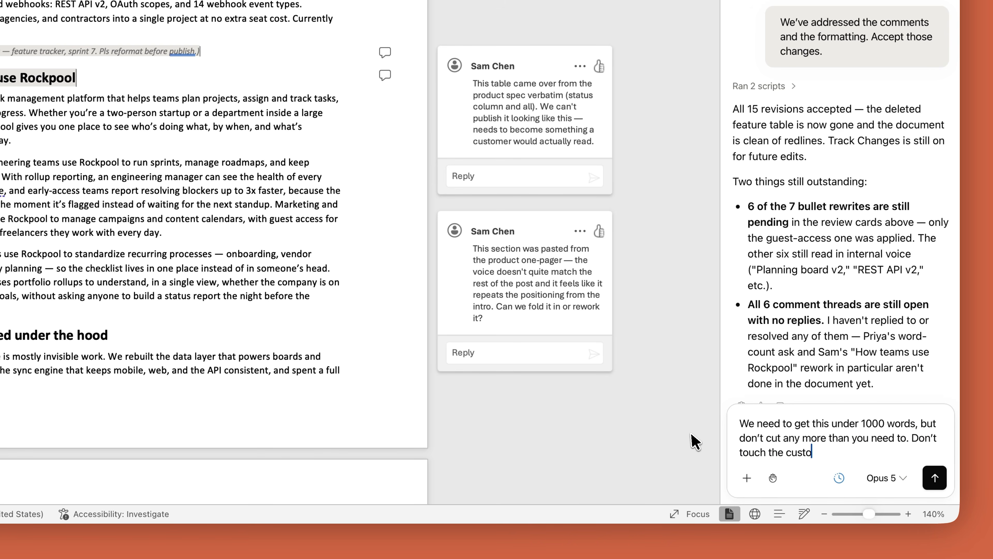
pyautogui.write('ity dates. Start with the background section —')
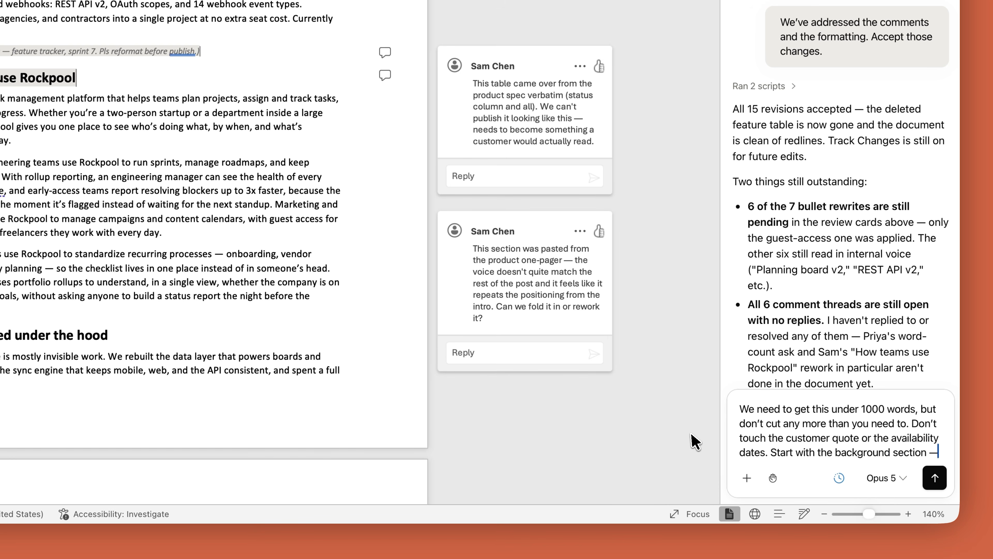
pyautogui.write(' most readers already know what Rockp')
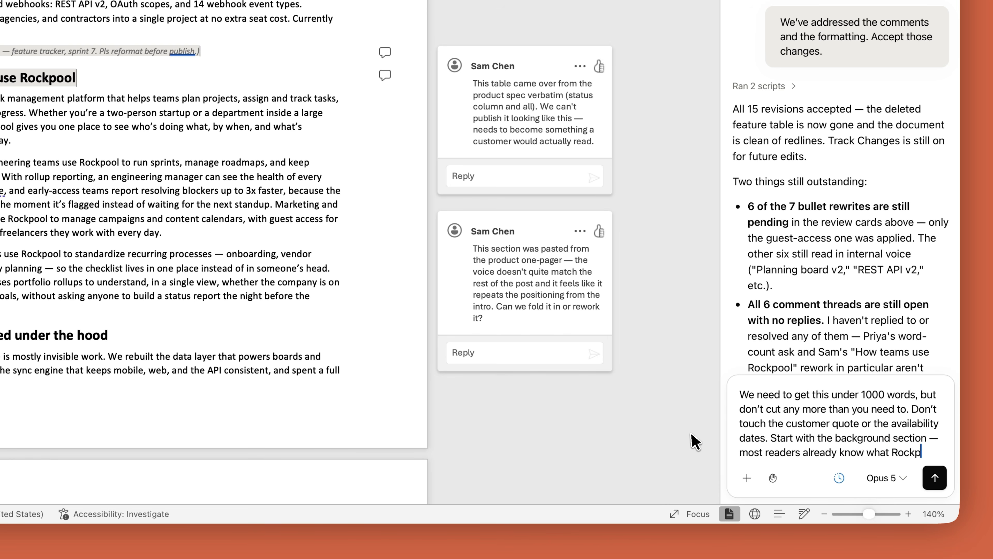
pyautogui.write('ool is.')
pyautogui.click(936, 478)
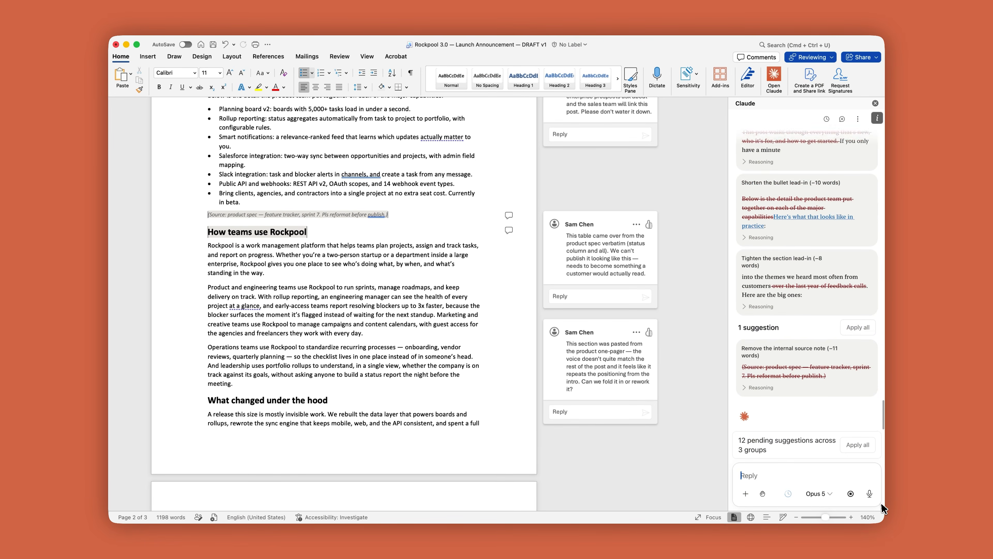
# Step: Have Claude move the background's "nine thousand teams and Fortune 500" line into the intro as social proof, and apply all pending suggestions
pyautogui.scroll(15, 860, 399)
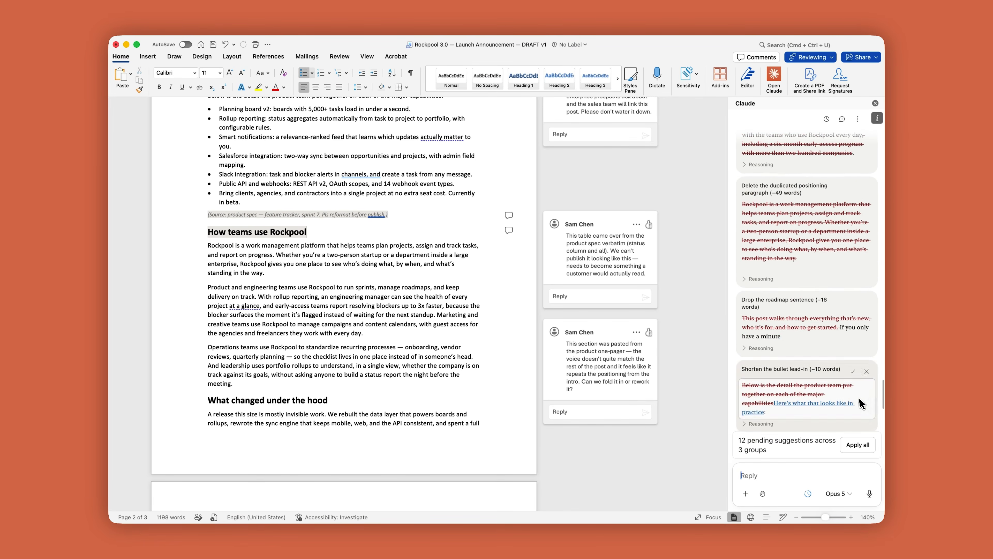
pyautogui.click(815, 187)
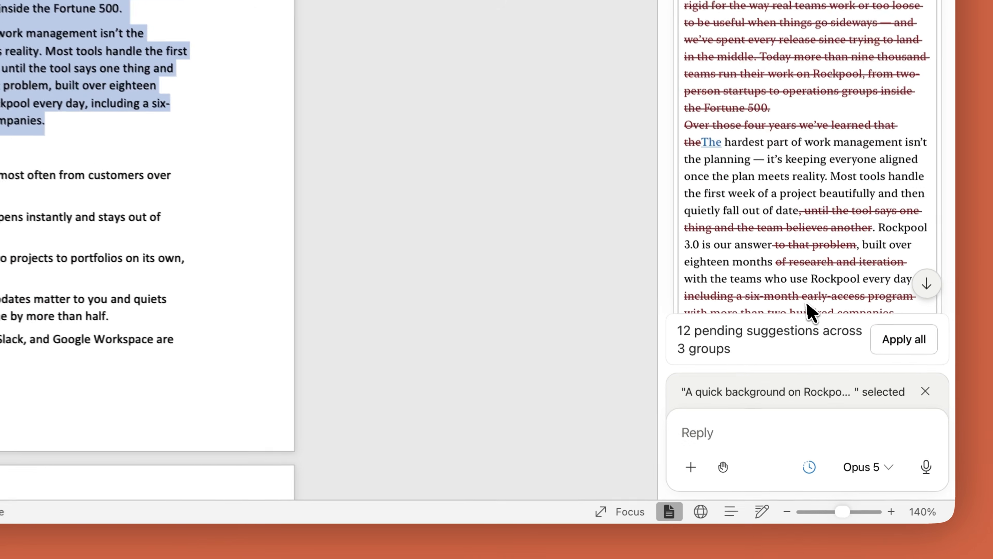
pyautogui.click(793, 464)
pyautogui.write('Cutting ')
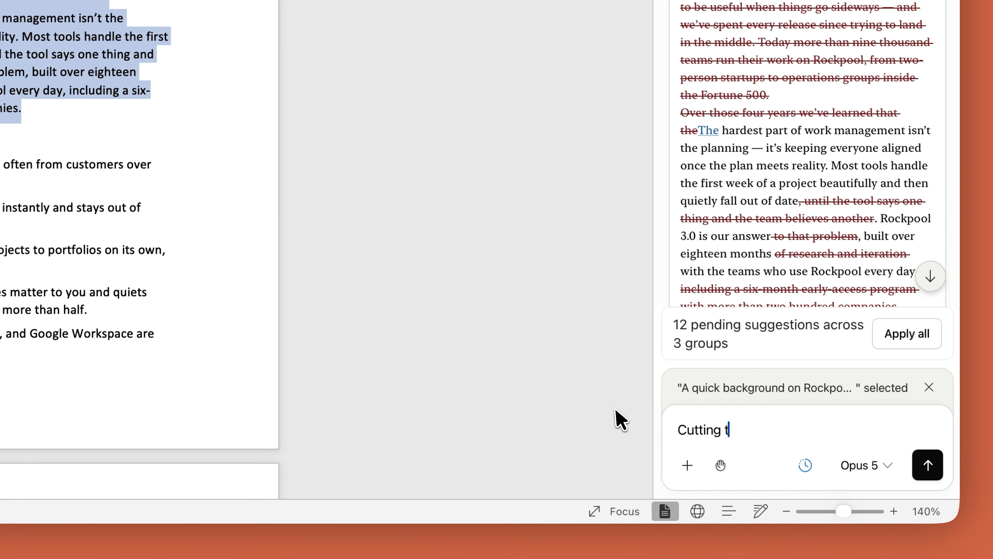
pyautogui.write("the background is right, but keep the line about 'nine thousand teams and R")
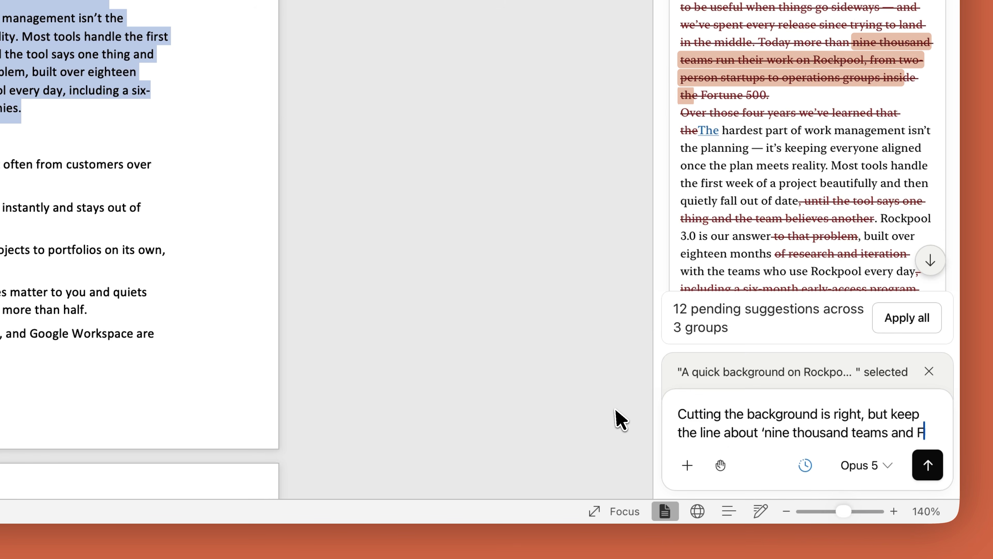
pyautogui.write("ortune 500.' That's the social proof the VP wants. Work")
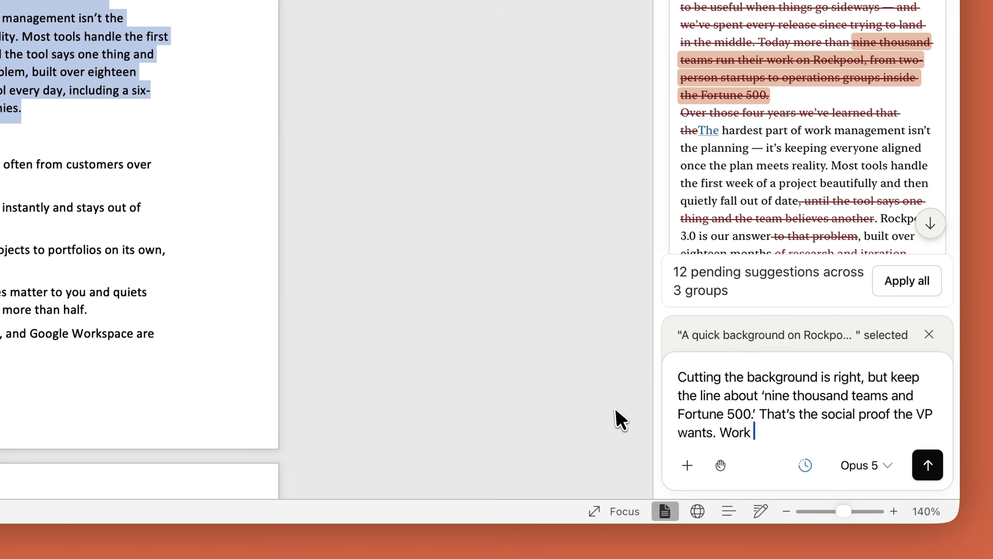
pyautogui.write('ro instead.')
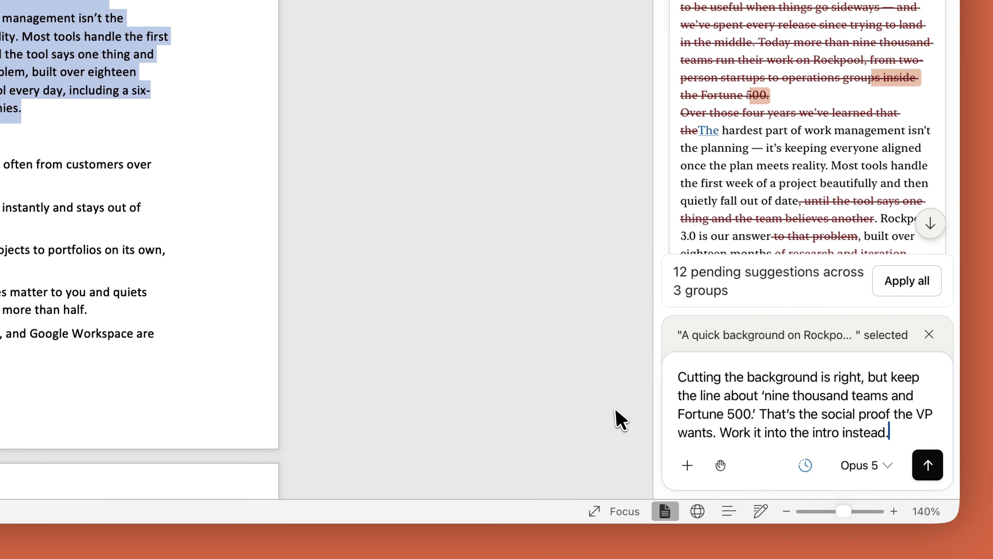
pyautogui.click(934, 462)
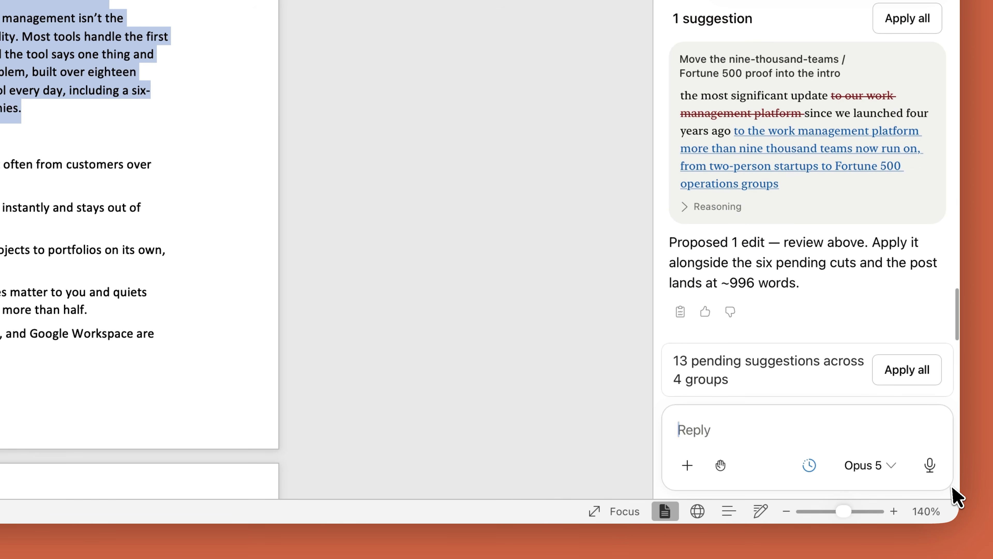
pyautogui.click(882, 375)
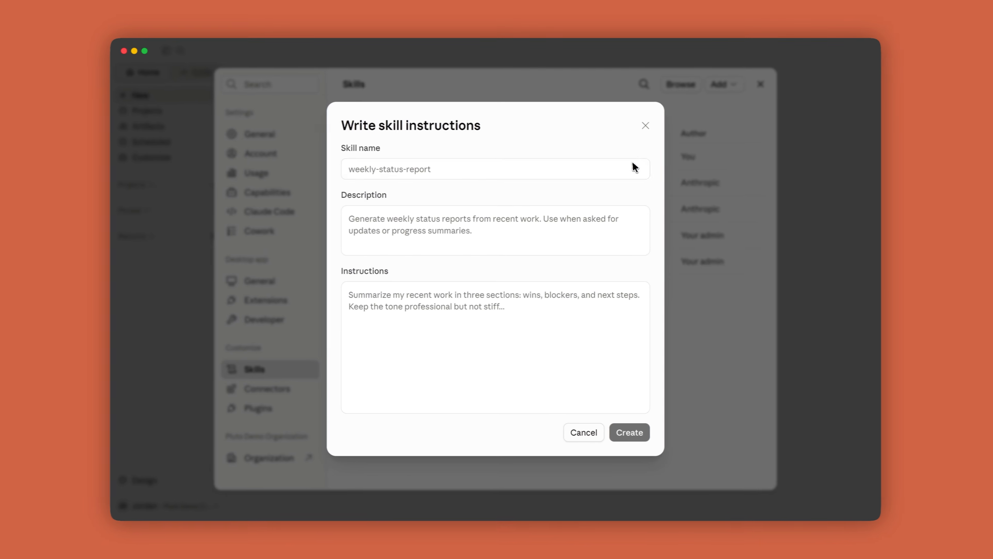
# Step: In the Claude app's new skill form, enter the name "brand-guidelines" and the description "Checks every document against our brand style rules"
pyautogui.write('brand-guidelines')
pyautogui.press('Tab')
pyautogui.write('Chec')
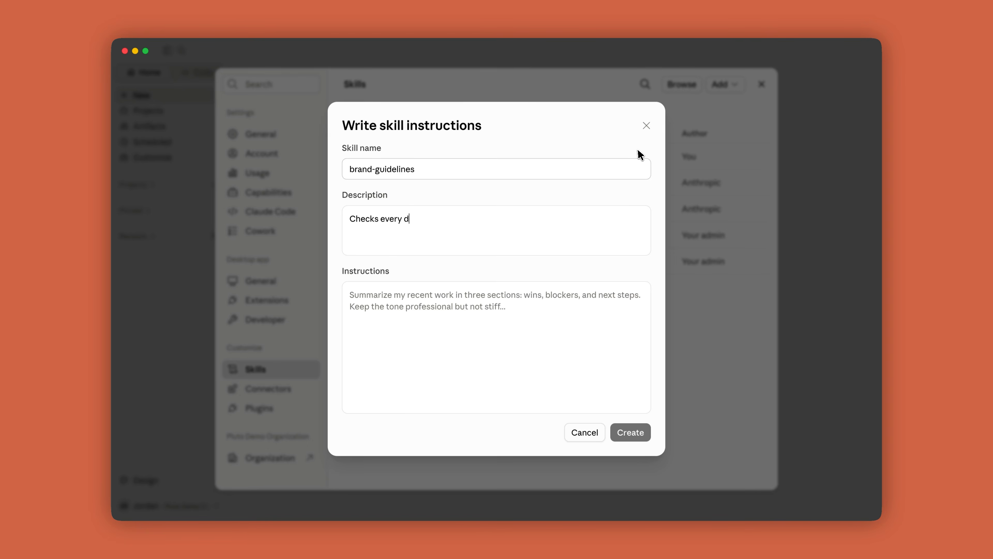
pyautogui.write('ks every document against our brand style rules')
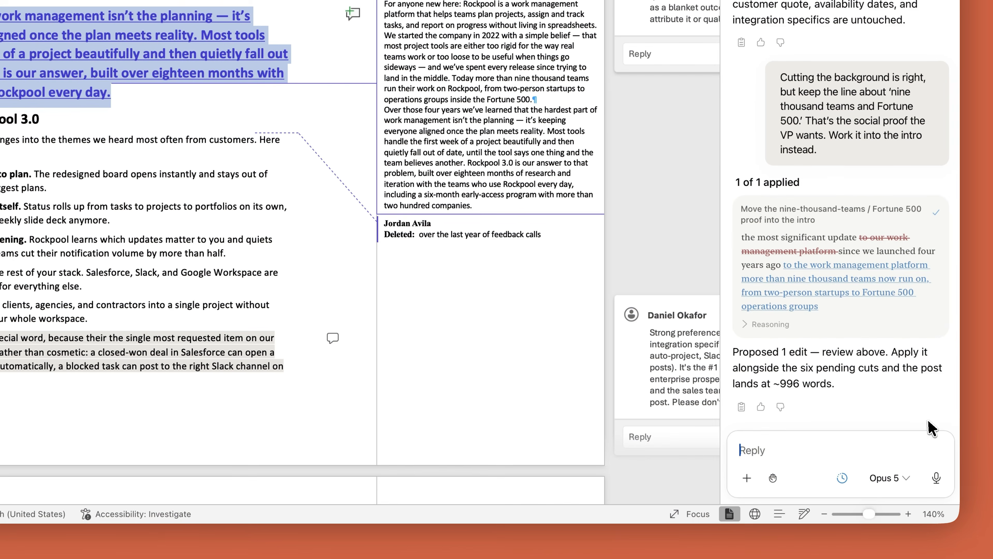
# Step: Back in Word, find the copy-edit skill among Claude's slash commands and run it on the announcement
pyautogui.write('/')
pyautogui.scroll(-5, 947, 395)
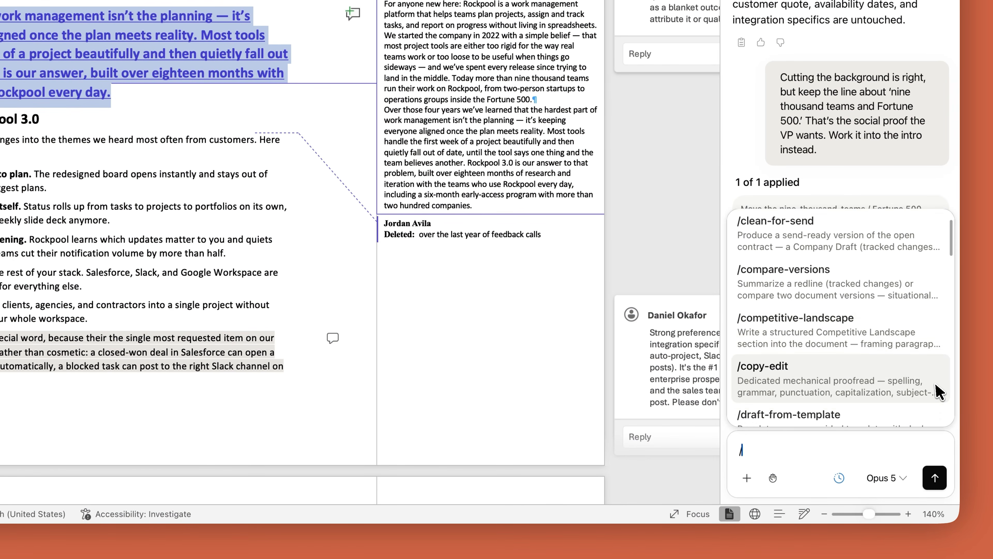
pyautogui.scroll(-3, 938, 390)
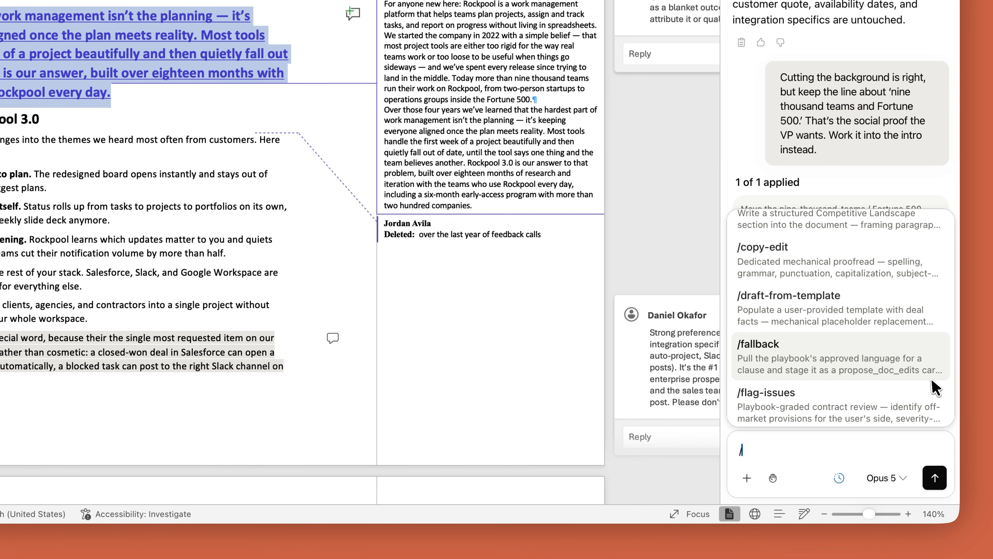
pyautogui.click(875, 285)
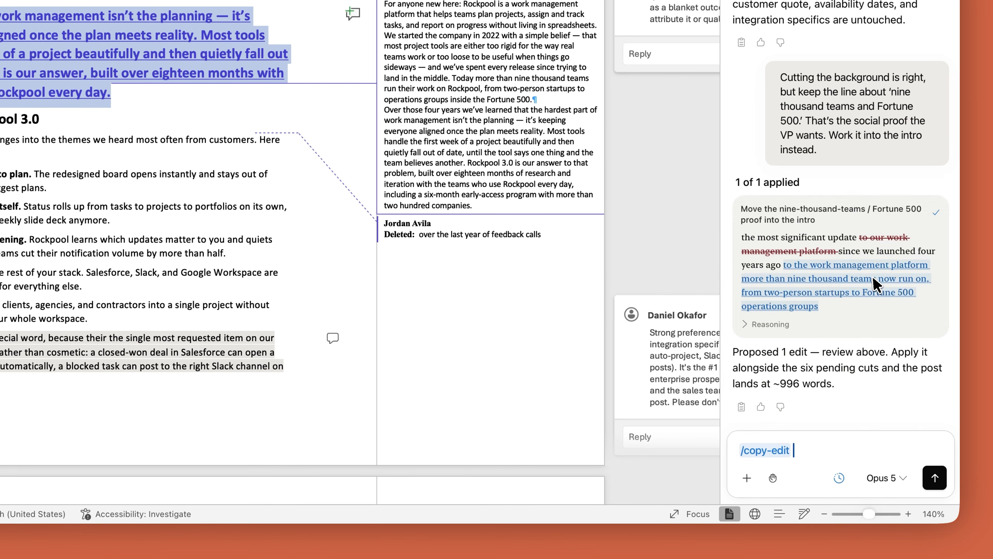
pyautogui.click(935, 477)
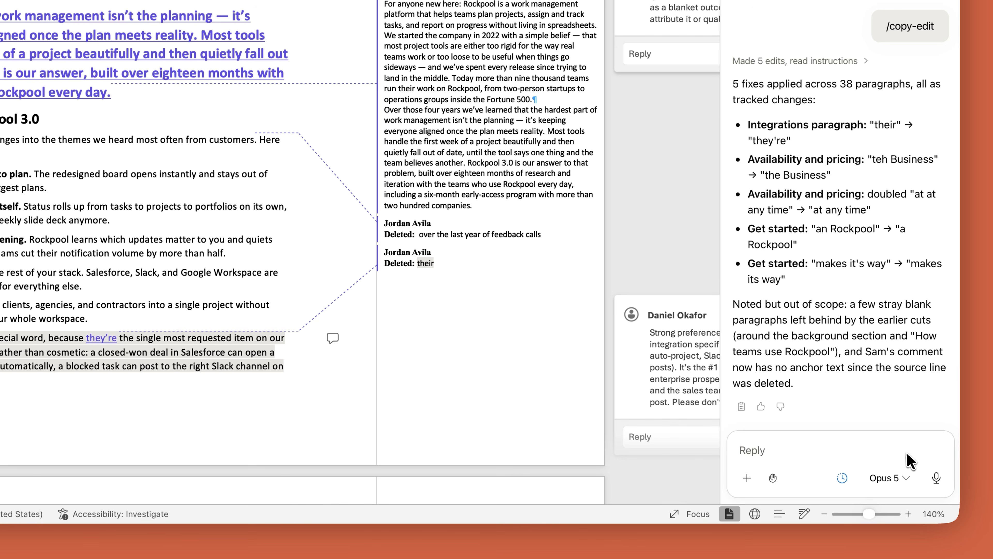
# Step: Ask Claude to accept all tracked changes until no revisions are left, keeping the comment threads open for the team, and allow each acceptance request
pyautogui.write('Accept all the Track Ch')
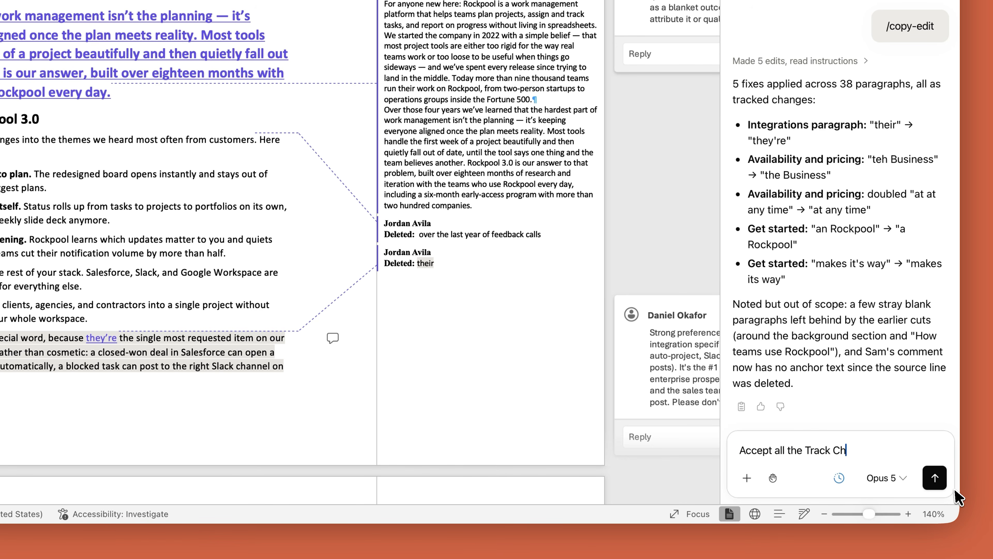
pyautogui.write('until there')
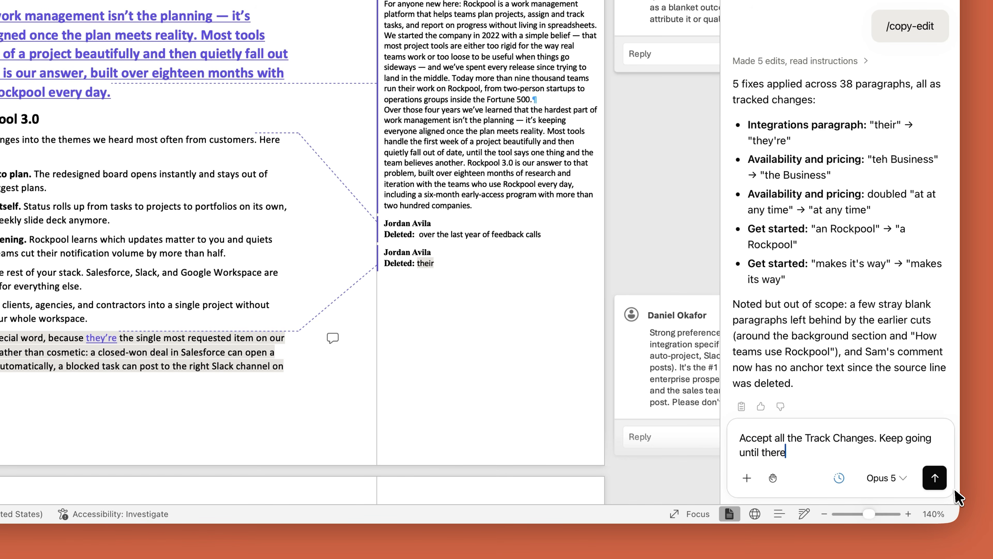
pyautogui.write('eave the com')
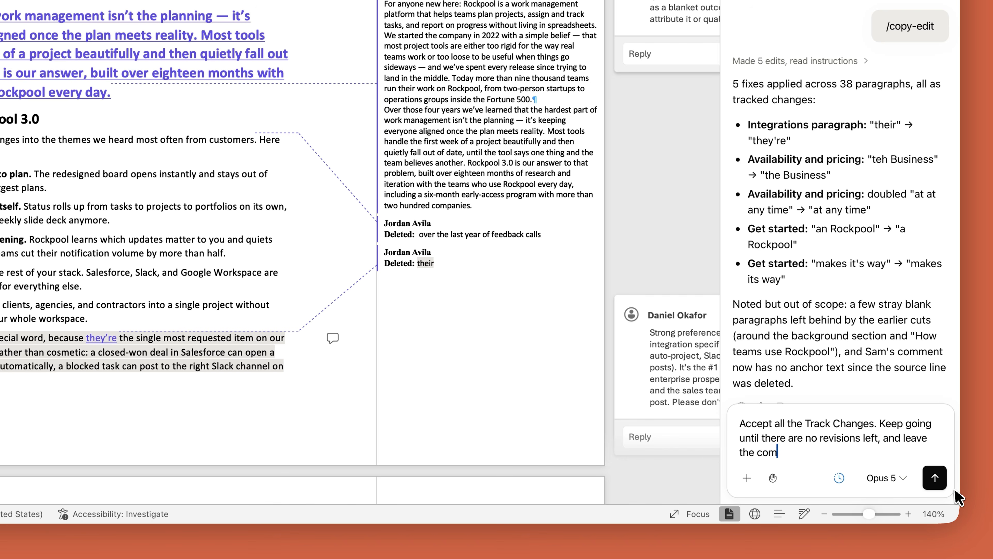
pyautogui.write('can see wha')
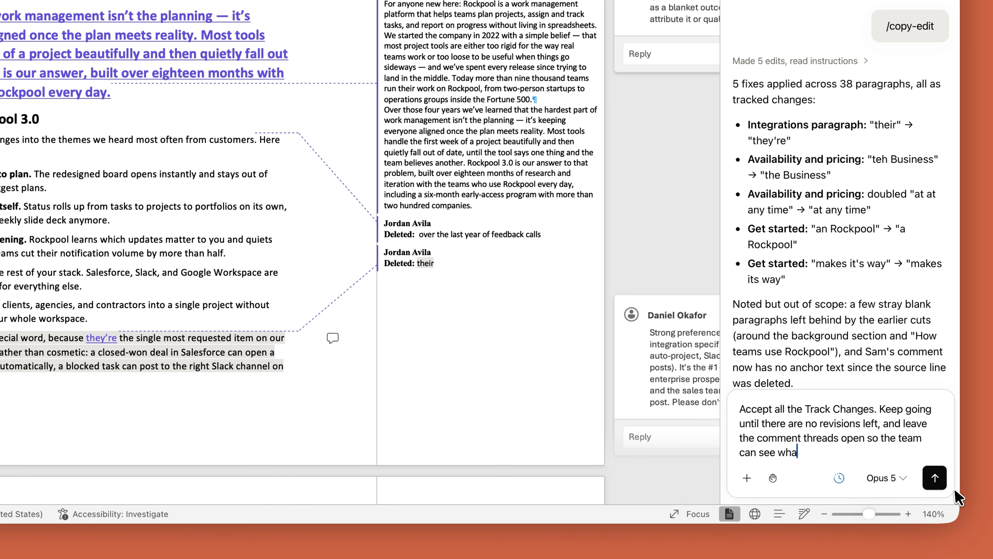
pyautogui.click(934, 478)
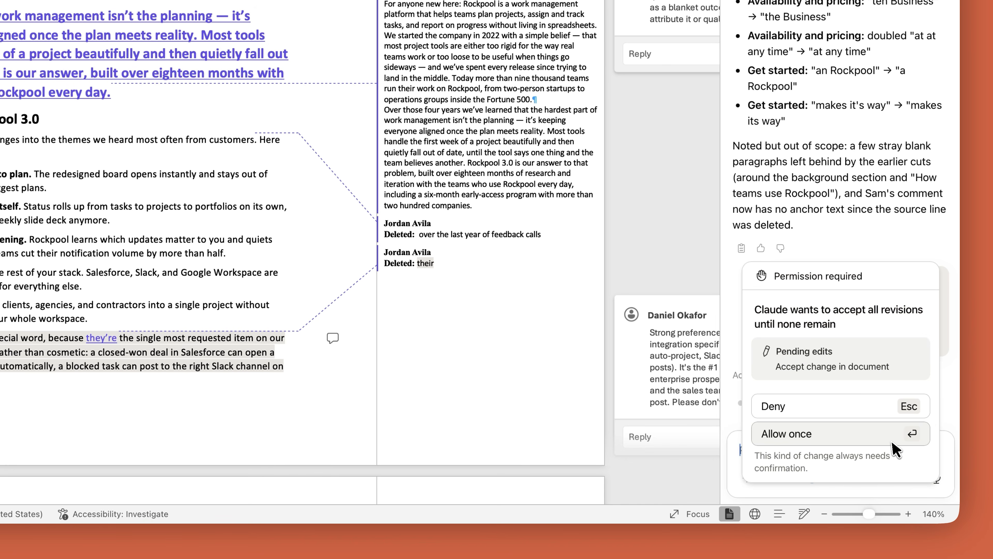
pyautogui.click(893, 442)
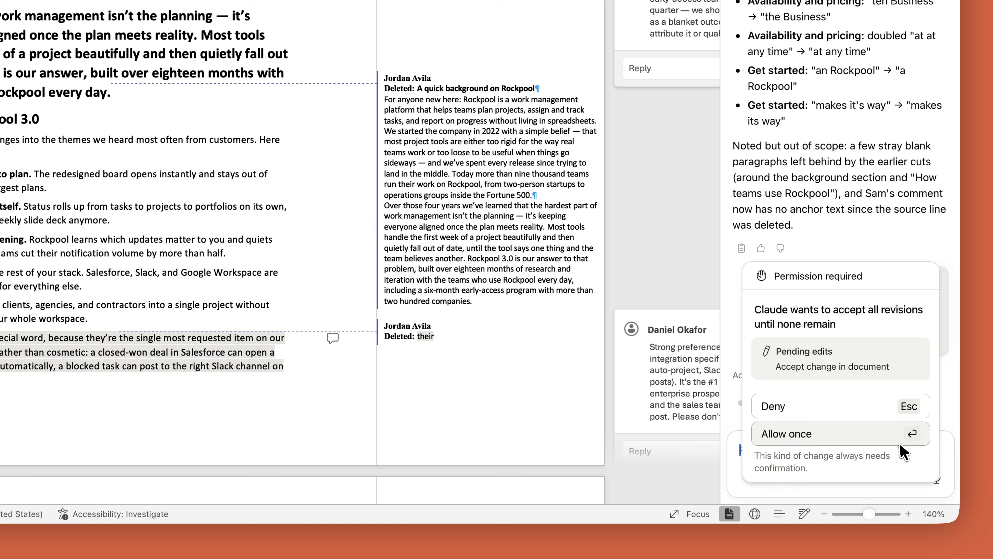
pyautogui.click(899, 445)
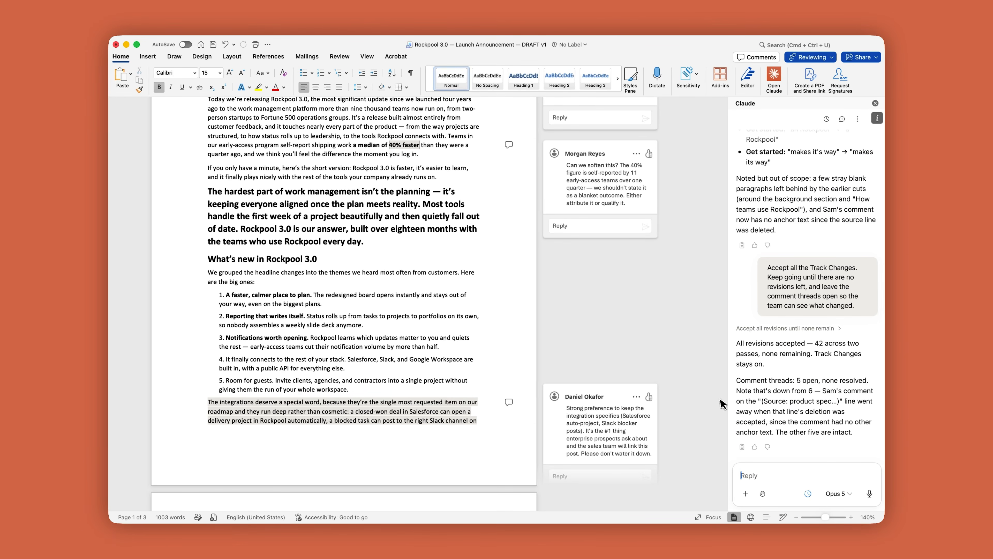
# Step: Review the cleaned-up announcement from its title downward, checking the accepted text and the open comment threads
pyautogui.scroll(5, 721, 403)
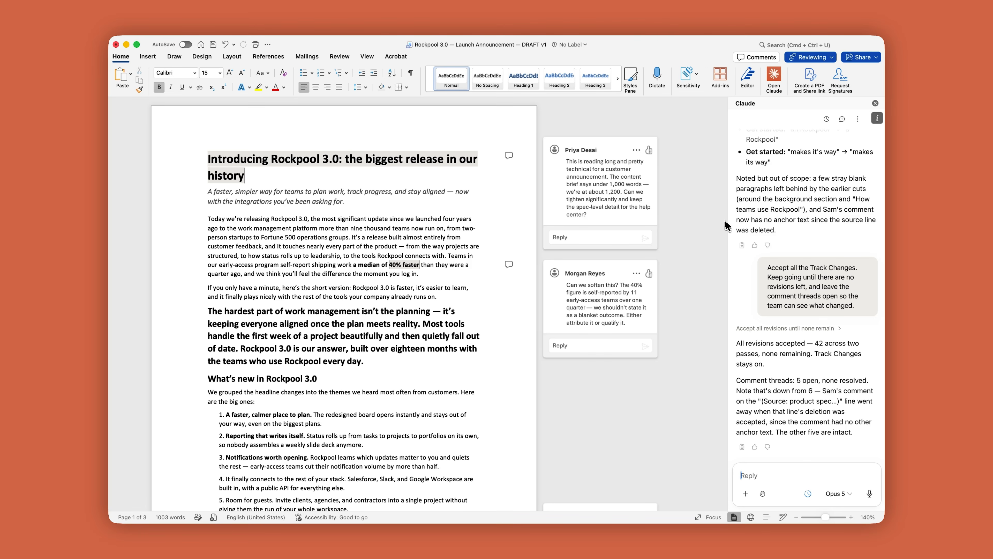
pyautogui.scroll(-10, 725, 235)
pyautogui.moveTo(728, 246); pyautogui.dragTo(726, 397)
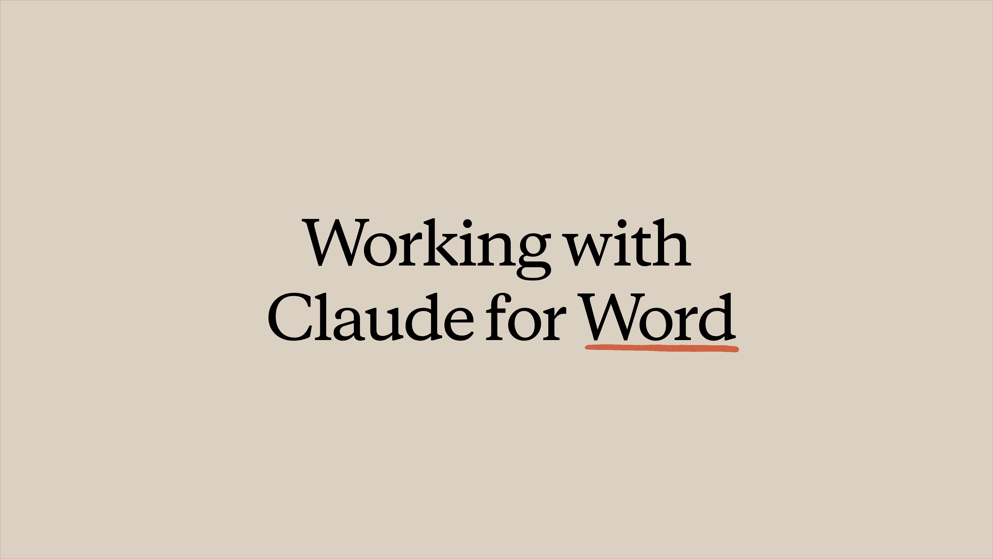